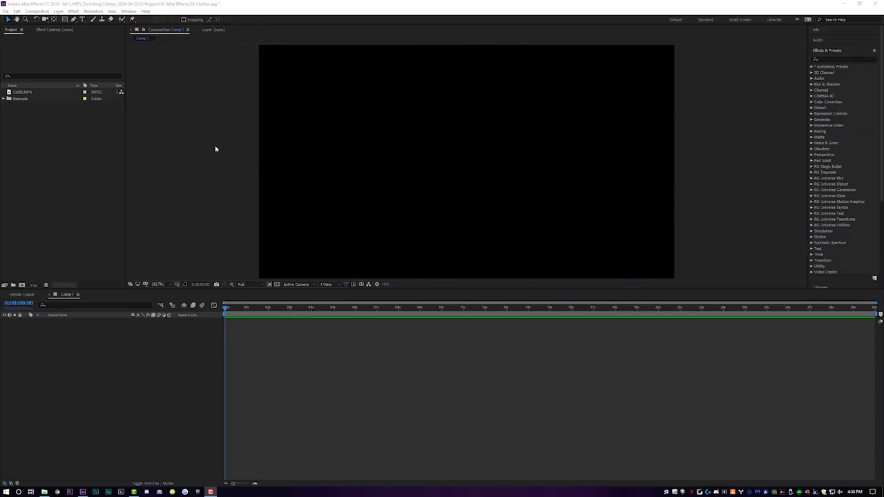
- Create a composition from the C0015.MP4 footage
{"action": "left_click", "coordinate": [29, 92]}
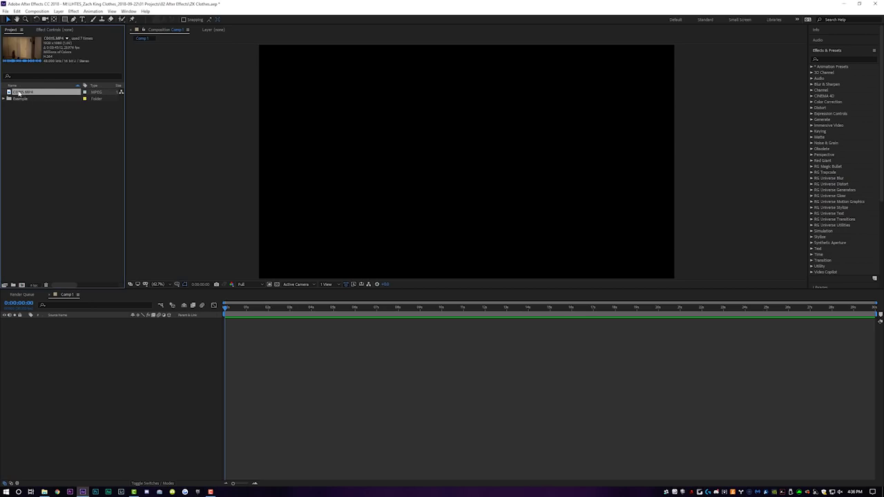
{"action": "left_click_drag", "start_coordinate": [29, 92], "coordinate": [22, 286]}
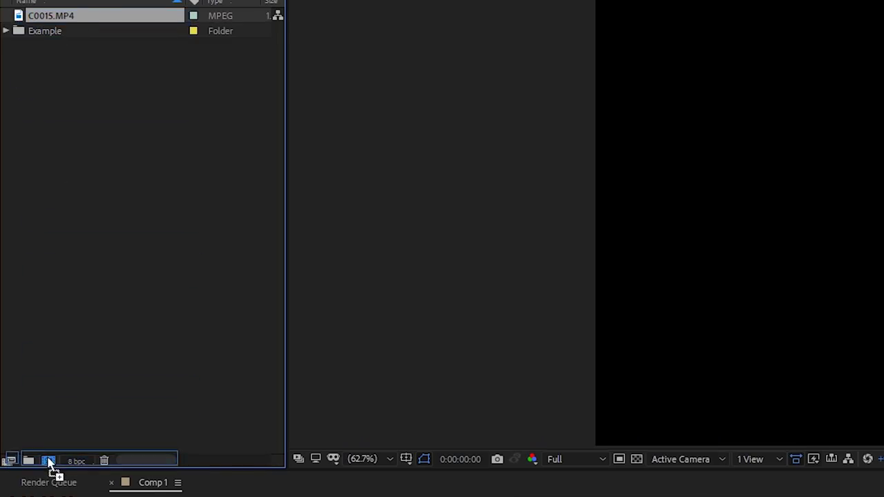
{"action": "left_click_drag", "start_coordinate": [49, 464], "coordinate": [50, 462]}
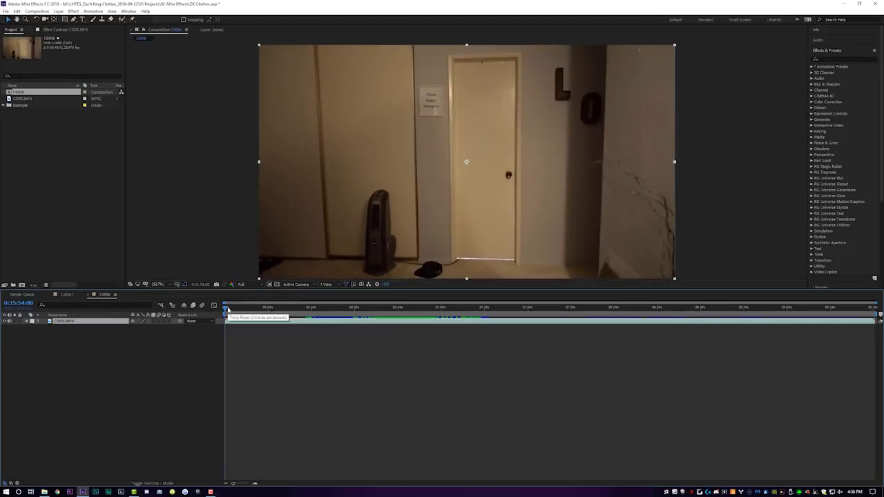
- Review the takes in the footage and split the layer at 0:36:11:00, just before the actor enters the frame
{"action": "left_click_drag", "start_coordinate": [227, 310], "coordinate": [644, 312]}
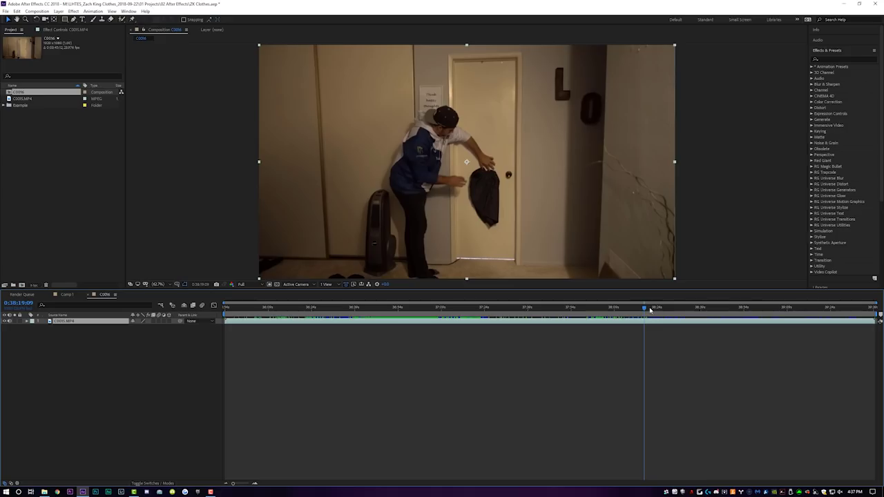
{"action": "left_click_drag", "start_coordinate": [645, 308], "coordinate": [660, 308]}
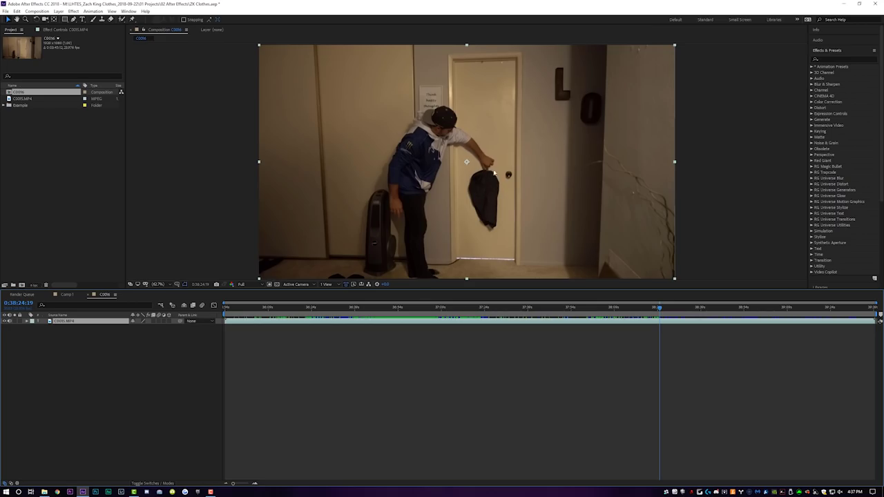
{"action": "left_click_drag", "start_coordinate": [663, 310], "coordinate": [508, 309]}
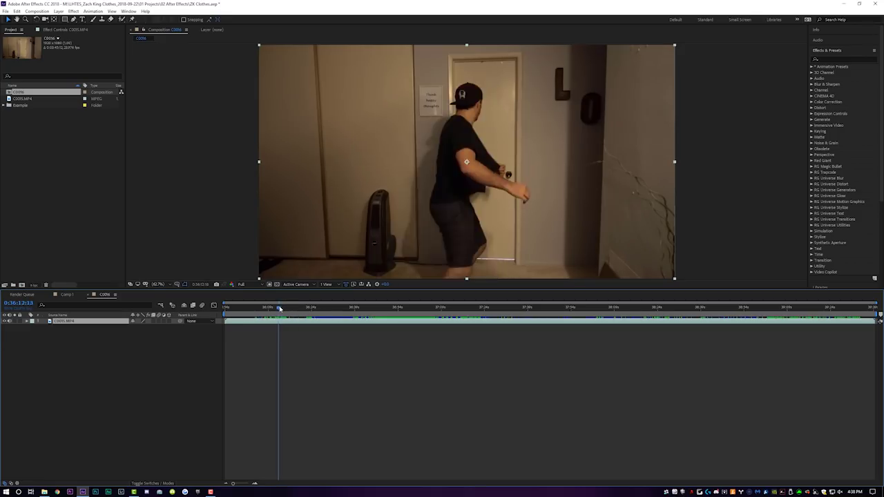
{"action": "left_click_drag", "start_coordinate": [276, 308], "coordinate": [274, 308]}
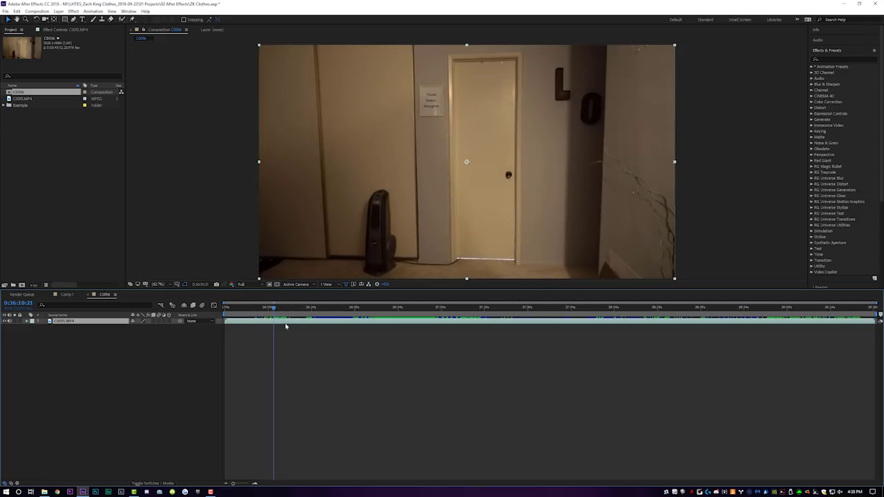
{"action": "key", "text": "shift+alt+f"}
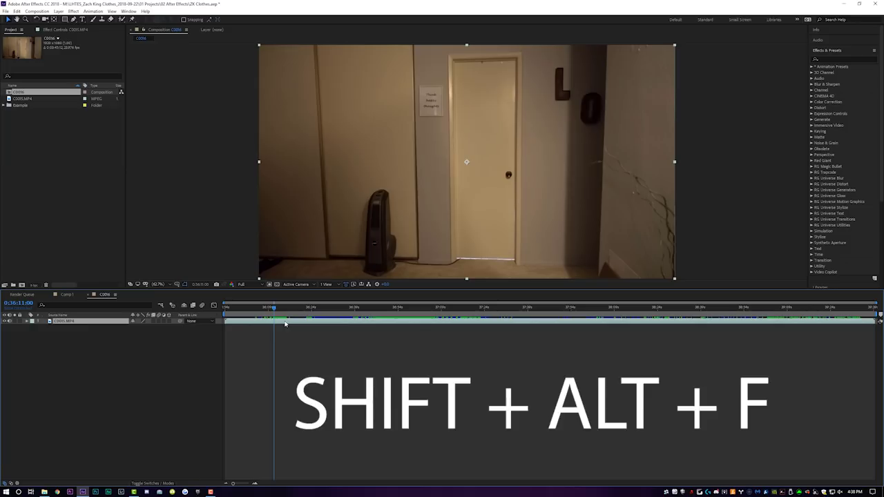
{"action": "key", "text": "shift+alt+f"}
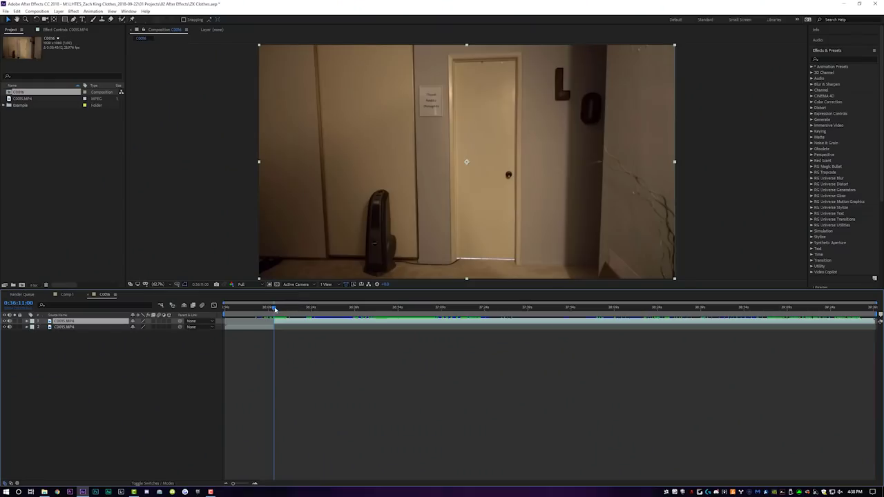
- Split the top layer at 0:36:13:23, where the actor lands in front of the door
{"action": "left_click_drag", "start_coordinate": [275, 309], "coordinate": [282, 309]}
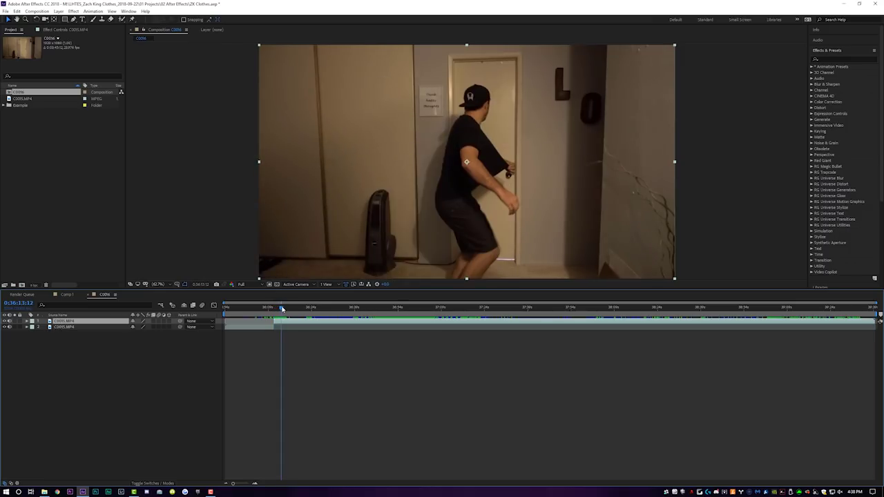
{"action": "key", "text": "Page_Down"}
{"action": "key", "text": "Page_Down"}
{"action": "key", "text": "Page_Down"}
{"action": "key", "text": "Page_Down"}
{"action": "key", "text": "Page_Down"}
{"action": "key", "text": "Page_Down"}
{"action": "key", "text": "Page_Down"}
{"action": "key", "text": "Page_Down"}
{"action": "key", "text": "Page_Down"}
{"action": "key", "text": "Page_Down"}
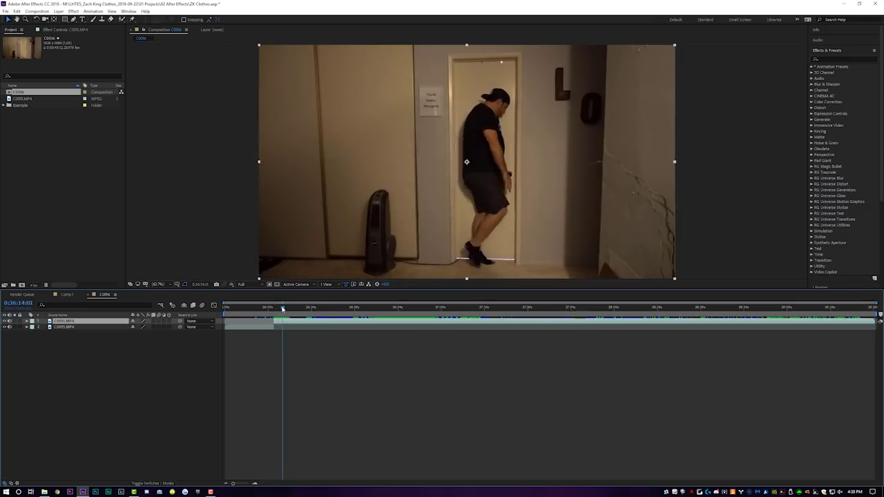
{"action": "left_click_drag", "start_coordinate": [281, 309], "coordinate": [281, 309]}
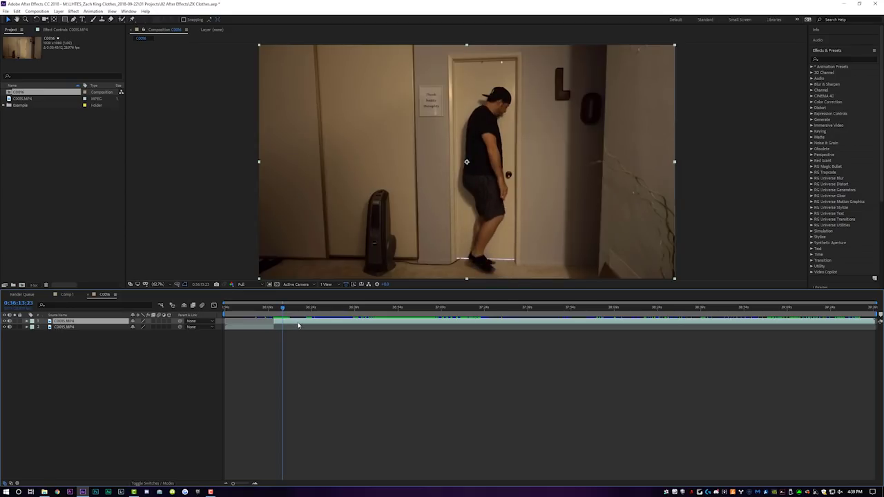
{"action": "key", "text": "ctrl+shift+d"}
- Isolate an empty-room segment by splitting the top layer at 0:37:17:00 and 0:37:21:01
{"action": "left_click_drag", "start_coordinate": [287, 308], "coordinate": [466, 299]}
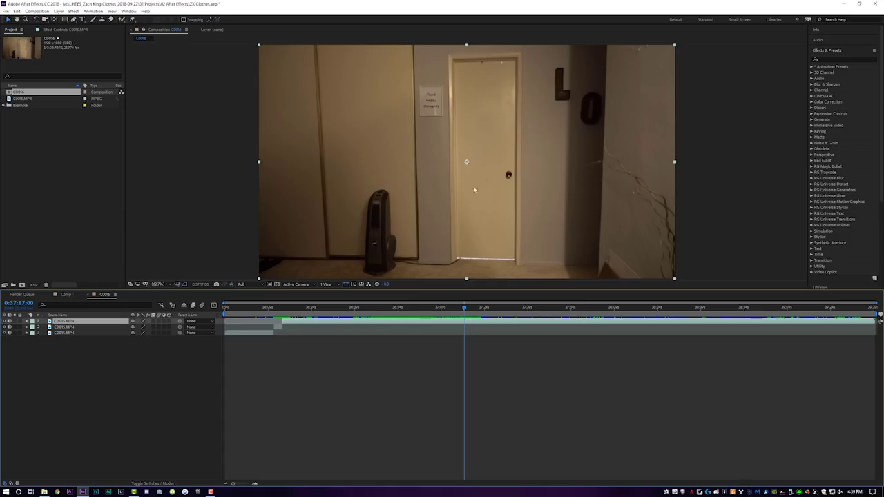
{"action": "key", "text": "ctrl+shift+d"}
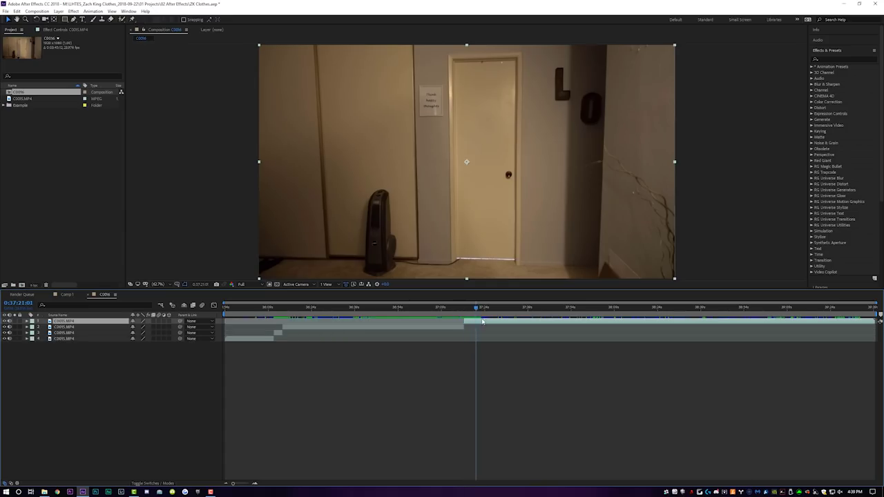
{"action": "key", "text": "ctrl+shift+d"}
- Isolate the first falling garment by splitting the top layer at 0:38:28:22 and 0:38:30:18
{"action": "left_click_drag", "start_coordinate": [483, 309], "coordinate": [671, 316]}
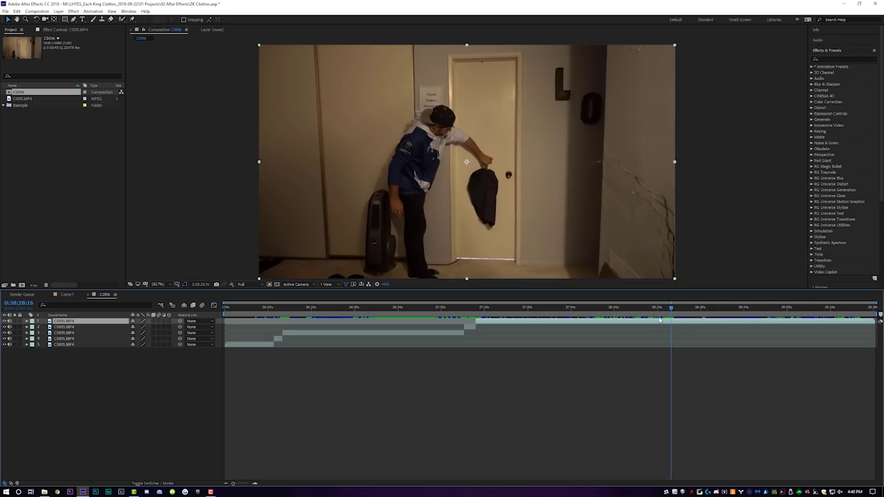
{"action": "key", "text": "Page_Up"}
{"action": "key", "text": "Page_Up"}
{"action": "key", "text": "Page_Down"}
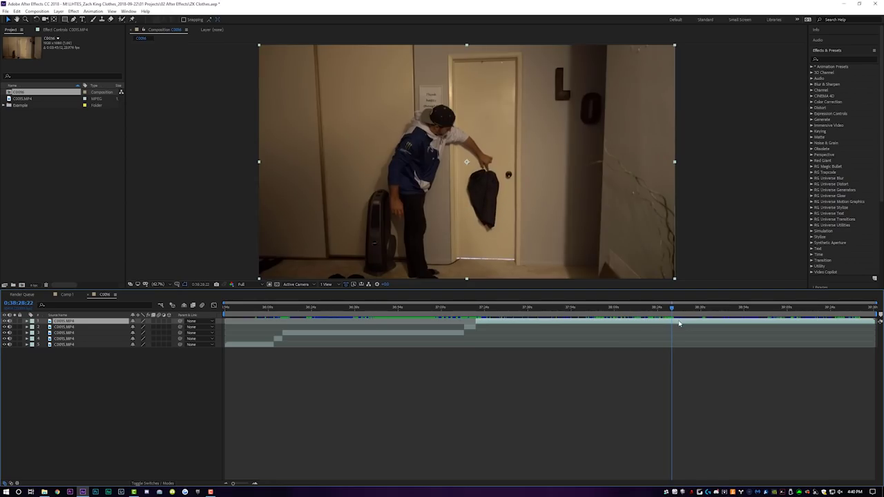
{"action": "key", "text": "ctrl+shift+d"}
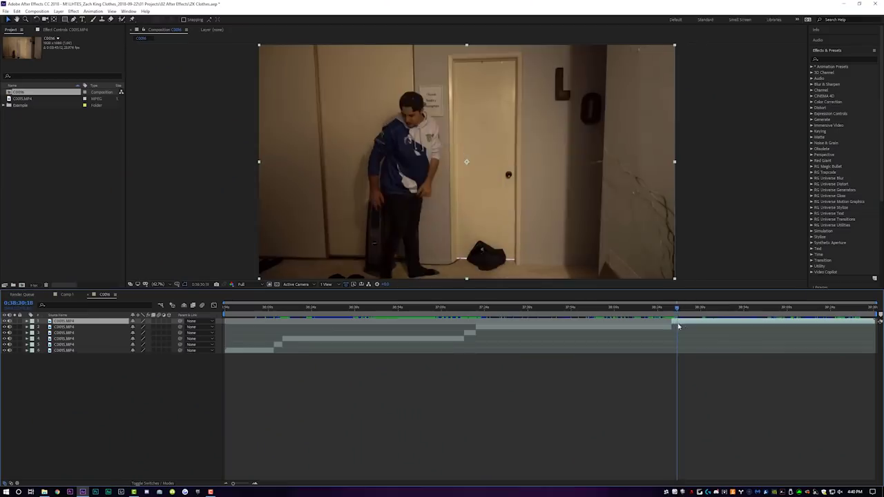
{"action": "key", "text": "ctrl+shift+d"}
- Isolate the second falling garment by splitting the top layer at 0:38:57:15 and 0:38:58:19
{"action": "left_click_drag", "start_coordinate": [678, 309], "coordinate": [755, 307]}
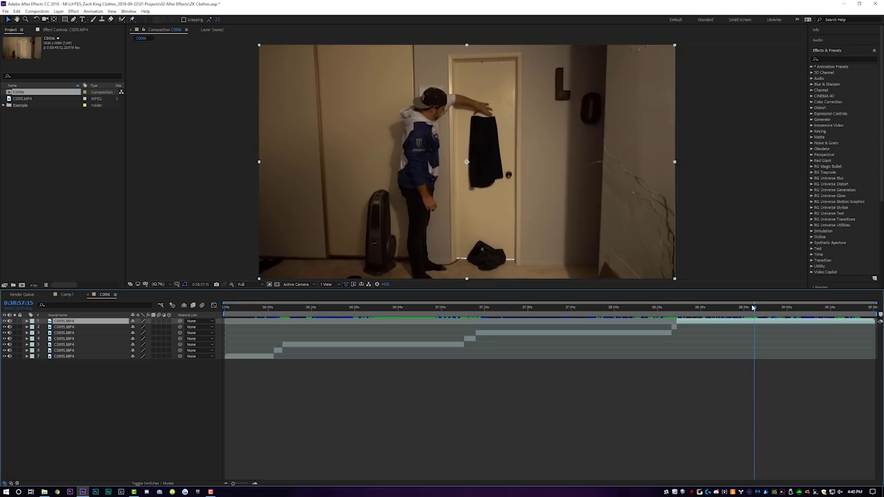
{"action": "key", "text": "ctrl+shift+d"}
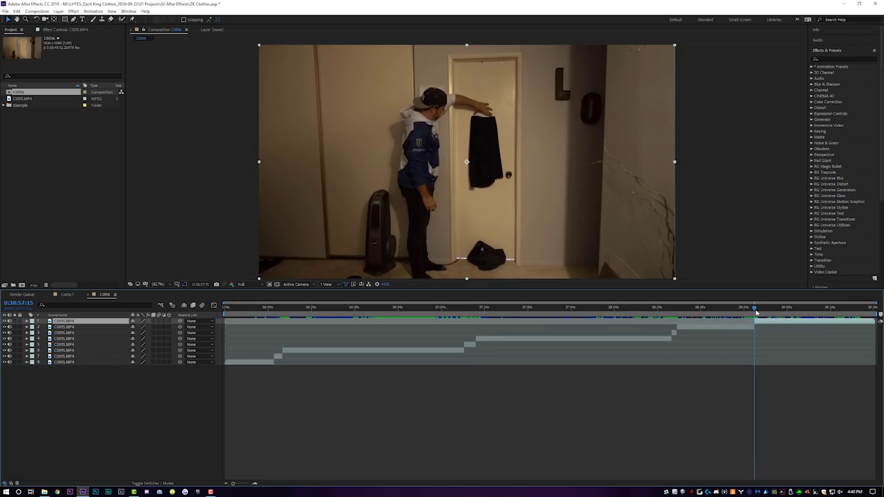
{"action": "left_click", "coordinate": [757, 309]}
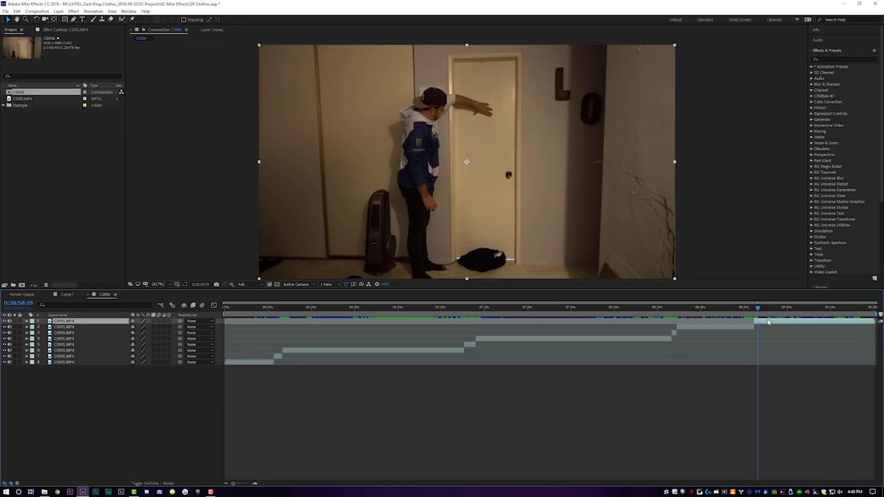
{"action": "key", "text": "ctrl+shift+d"}
- Isolate the falling cap by splitting the top layer at 0:39:15:13 and 0:39:16:15
{"action": "left_click_drag", "start_coordinate": [762, 308], "coordinate": [806, 310]}
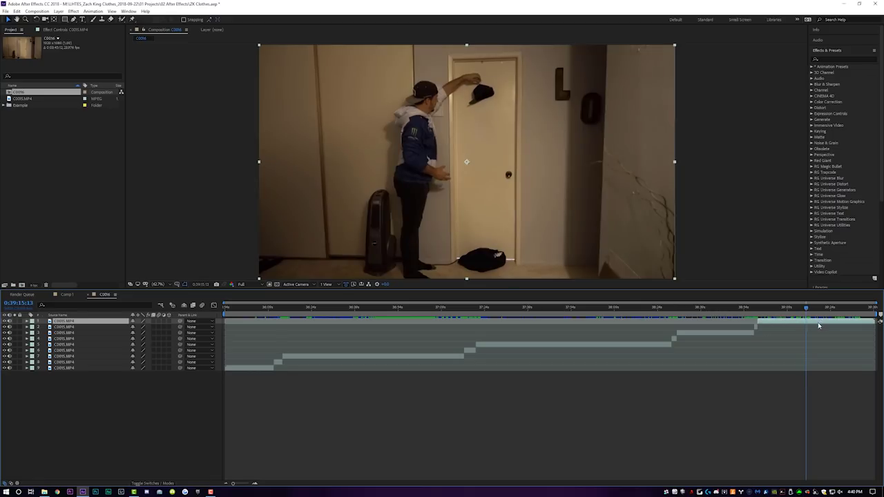
{"action": "key", "text": "ctrl+shift+d"}
{"action": "left_click_drag", "start_coordinate": [807, 310], "coordinate": [809, 310]}
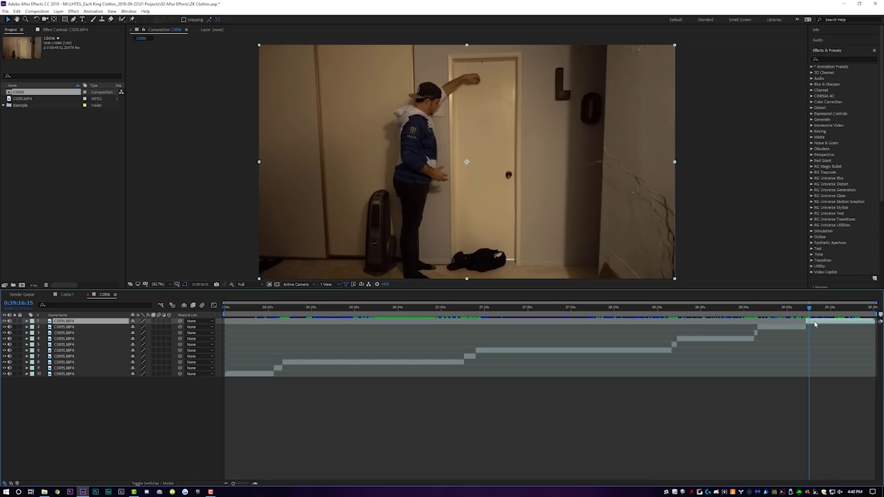
{"action": "key", "text": "ctrl+shift+d"}
- Split the top layer at about 0:39:31, where only the clothes pile remains in the empty room
{"action": "left_click_drag", "start_coordinate": [814, 309], "coordinate": [851, 307]}
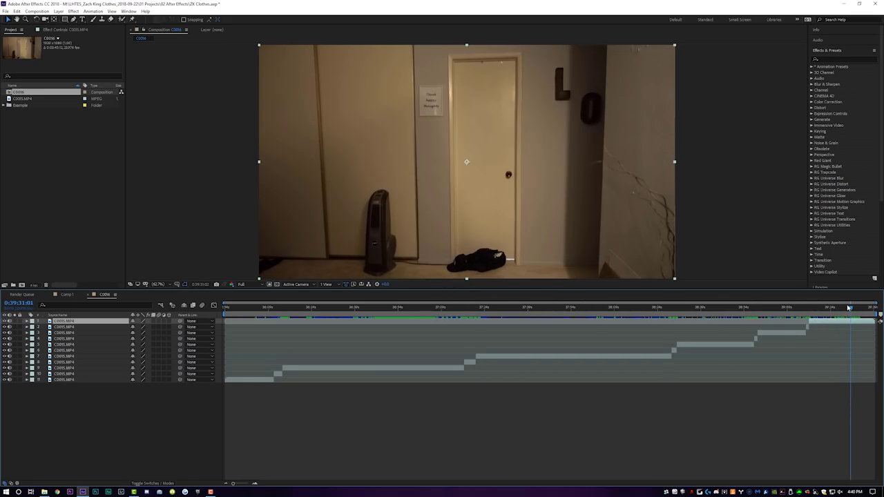
{"action": "key", "text": "Page_Down"}
{"action": "key", "text": "Page_Down"}
{"action": "key", "text": "Page_Down"}
{"action": "key", "text": "Page_Down"}
{"action": "key", "text": "Page_Up"}
{"action": "key", "text": "Page_Up"}
{"action": "key", "text": "Page_Up"}
{"action": "key", "text": "Page_Up"}
{"action": "key", "text": "Page_Down"}
{"action": "left_click_drag", "start_coordinate": [849, 306], "coordinate": [849, 307]}
{"action": "key", "text": "ctrl+shift+d"}
{"action": "left_click_drag", "start_coordinate": [855, 309], "coordinate": [851, 308]}
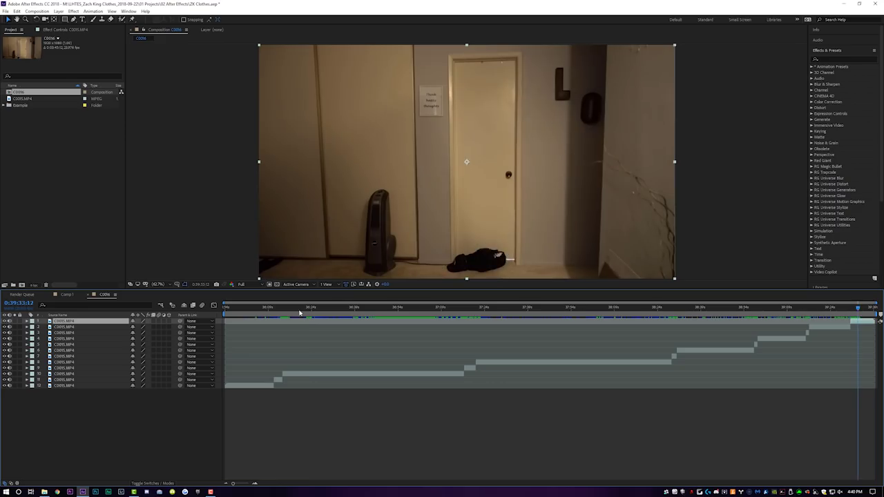
- Delete the unused long segment after the actor's landing and move the empty-room segment to just after the landing clip
{"action": "left_click_drag", "start_coordinate": [300, 313], "coordinate": [309, 311]}
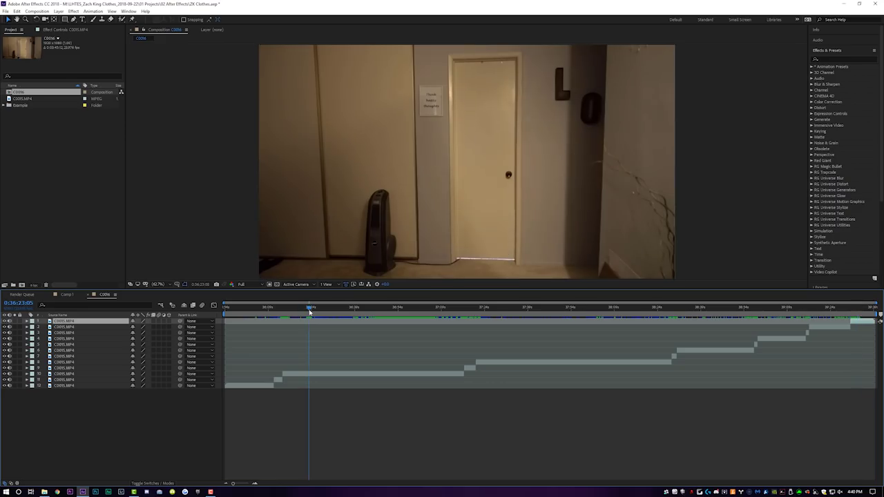
{"action": "left_click", "coordinate": [361, 378]}
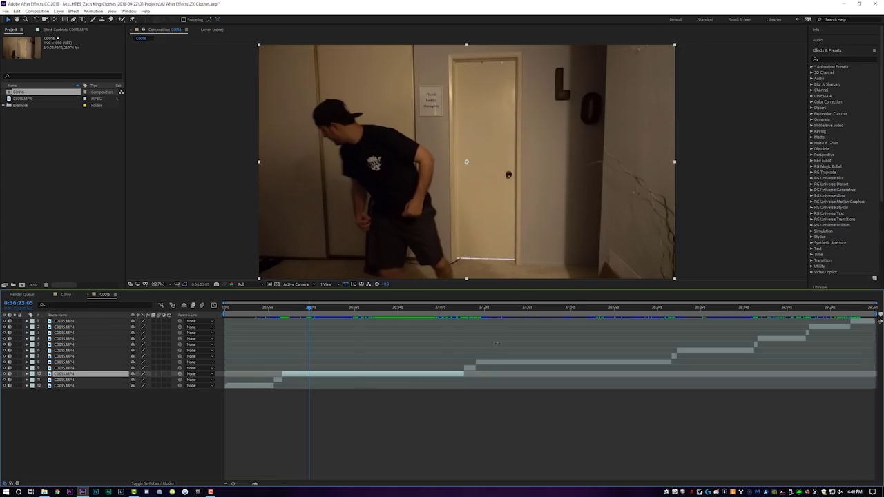
{"action": "key", "text": "Delete"}
{"action": "left_click", "coordinate": [466, 310]}
{"action": "left_click_drag", "start_coordinate": [471, 368], "coordinate": [294, 370]}
- Delete the unused segments around the first garment drop and move that drop's clip beside the empty-room segment
{"action": "left_click_drag", "start_coordinate": [506, 309], "coordinate": [627, 320]}
{"action": "left_click", "coordinate": [629, 362]}
{"action": "key", "text": "Delete"}
{"action": "left_click_drag", "start_coordinate": [674, 357], "coordinate": [290, 356]}
{"action": "left_click", "coordinate": [722, 350]}
{"action": "key", "text": "Delete"}
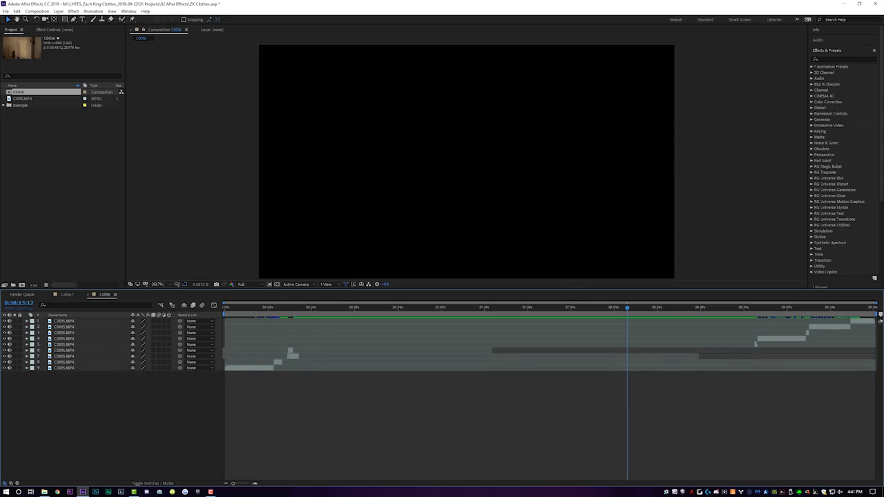
- Delete the unused segments before and after the cap-drop clip
{"action": "left_click", "coordinate": [775, 339]}
{"action": "key", "text": "i"}
{"action": "key", "text": "Delete"}
{"action": "left_click", "coordinate": [825, 327]}
{"action": "key", "text": "Delete"}
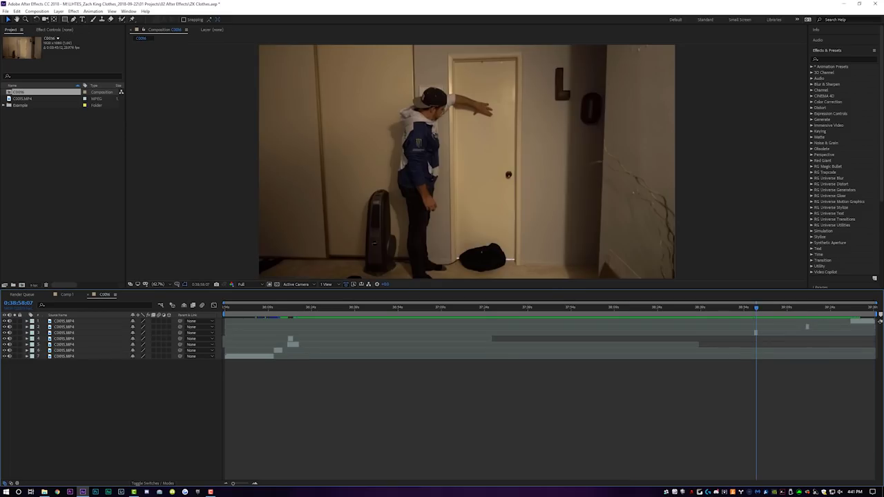
- Move the second garment drop, the cap drop and the final clothes-pile clip earlier, close to the other kept segments
{"action": "key", "text": "equal"}
{"action": "key", "text": "equal"}
{"action": "left_click", "coordinate": [551, 332]}
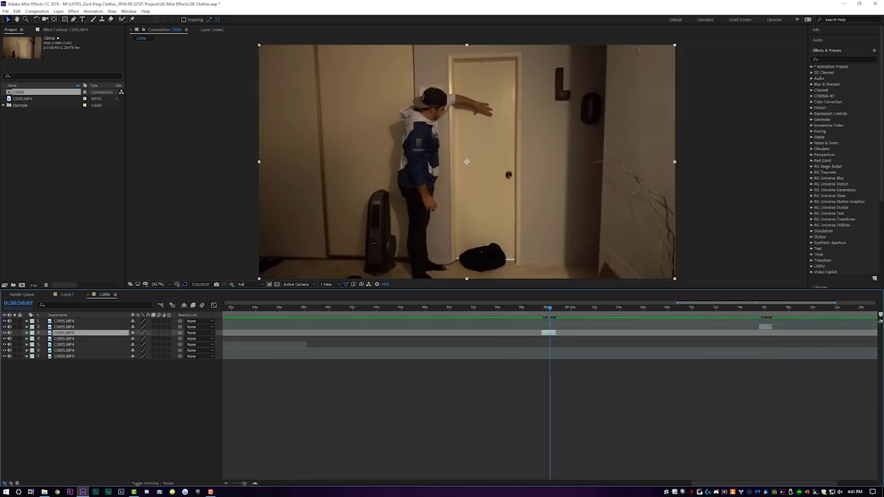
{"action": "left_click", "coordinate": [768, 327], "text": "shift"}
{"action": "left_click_drag", "start_coordinate": [549, 334], "coordinate": [441, 327]}
{"action": "left_click", "coordinate": [594, 356]}
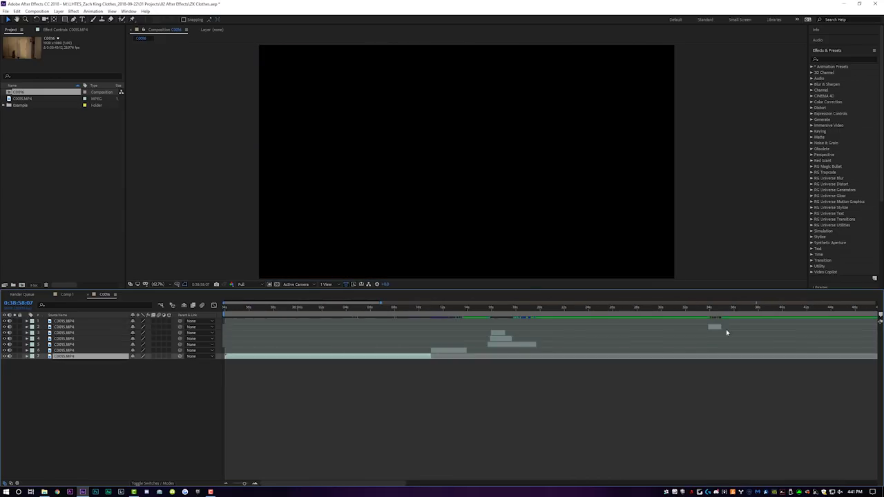
{"action": "left_click_drag", "start_coordinate": [716, 328], "coordinate": [502, 332]}
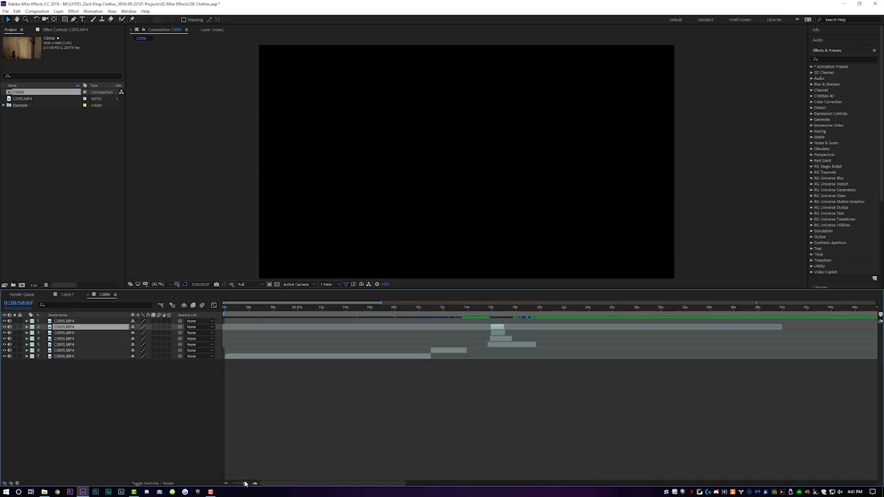
{"action": "left_click_drag", "start_coordinate": [245, 484], "coordinate": [233, 483]}
{"action": "left_click_drag", "start_coordinate": [859, 321], "coordinate": [306, 330]}
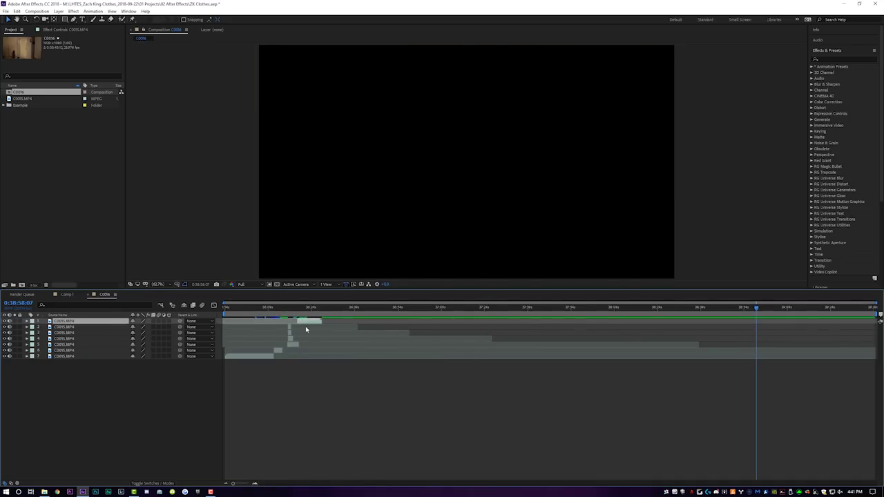
- Move the empty-room clip to start at 0:36:13:23, directly after the landing clip, and play back the cut
{"action": "left_click", "coordinate": [283, 308]}
{"action": "left_click_drag", "start_coordinate": [234, 483], "coordinate": [246, 485]}
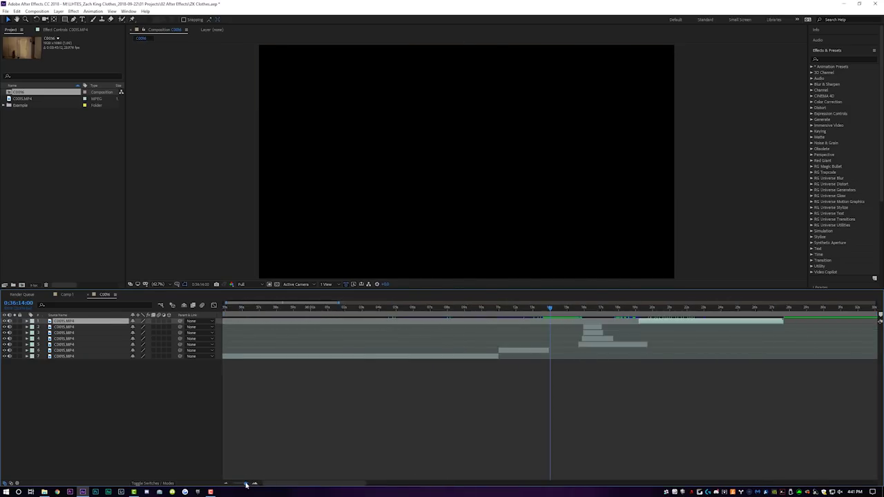
{"action": "left_click", "coordinate": [465, 308]}
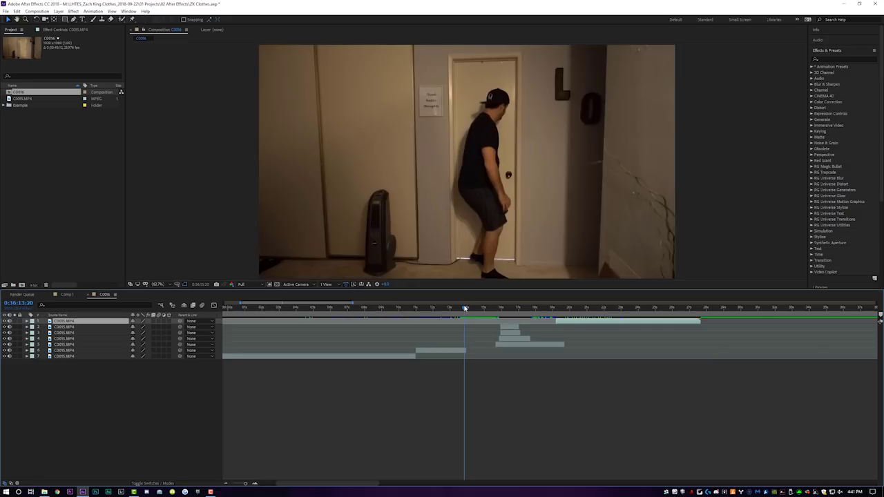
{"action": "key", "text": "Page_Down"}
{"action": "key", "text": "Page_Down"}
{"action": "key", "text": "Page_Down"}
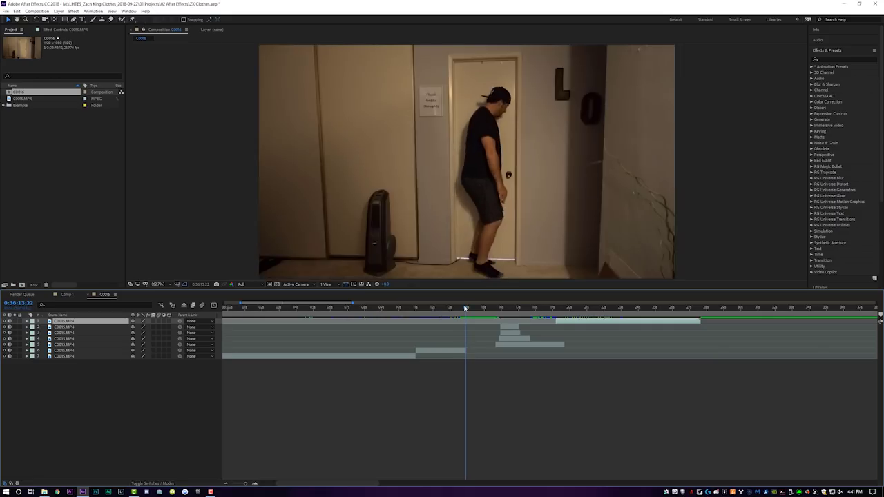
{"action": "mouse_move", "coordinate": [245, 486]}
{"action": "left_mouse_down"}
{"action": "mouse_move", "coordinate": [237, 483]}
{"action": "mouse_move", "coordinate": [246, 483]}
{"action": "left_mouse_up"}
{"action": "left_click", "coordinate": [556, 348]}
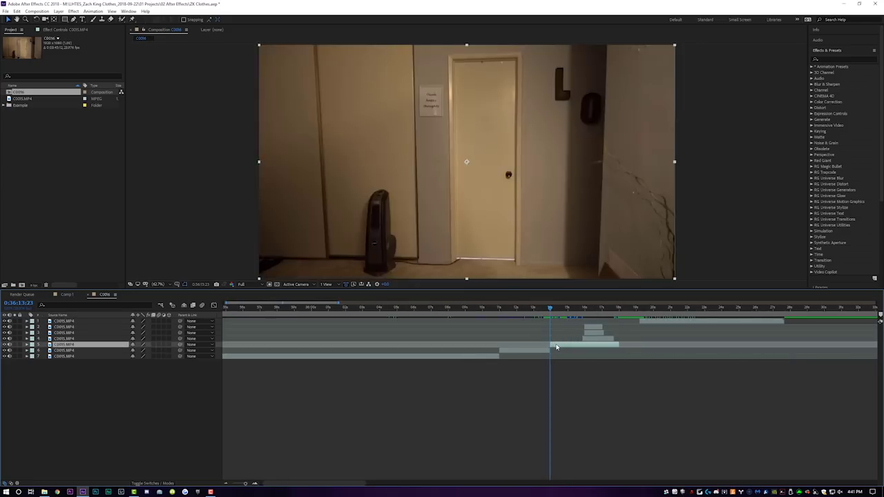
{"action": "left_click_drag", "start_coordinate": [557, 347], "coordinate": [558, 344]}
{"action": "left_click_drag", "start_coordinate": [547, 310], "coordinate": [553, 308]}
{"action": "key", "text": "space"}
{"action": "key", "text": "space"}
- Move the first garment-drop clip to start at 0:36:13:23, in line with the empty-room clip
{"action": "left_click", "coordinate": [590, 339]}
{"action": "left_click_drag", "start_coordinate": [243, 484], "coordinate": [249, 484]}
{"action": "left_click_drag", "start_coordinate": [502, 309], "coordinate": [482, 309]}
- With the Pen tool, trace a mask on the first garment-drop clip from below the frame, up beside the door and along the garment's top edge below the hand
{"action": "scroll", "coordinate": [466, 186], "scroll_direction": "up", "scroll_amount": 4}
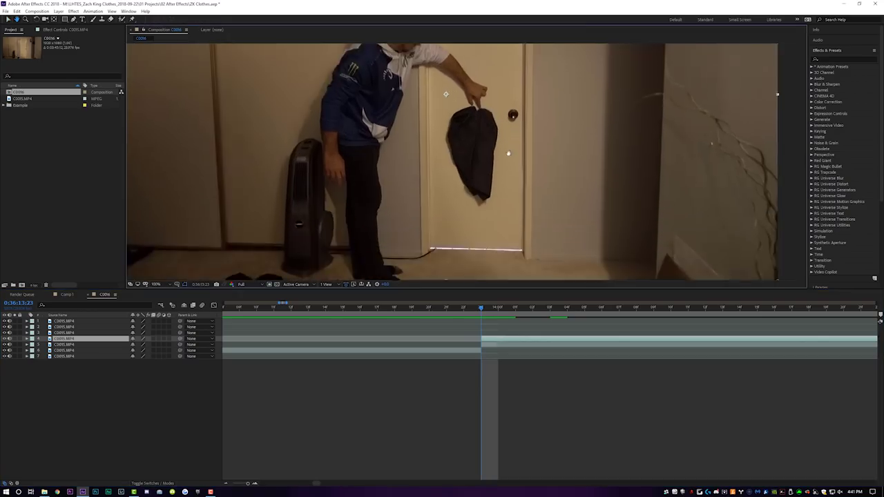
{"action": "scroll", "coordinate": [508, 165], "scroll_direction": "down", "scroll_amount": 2}
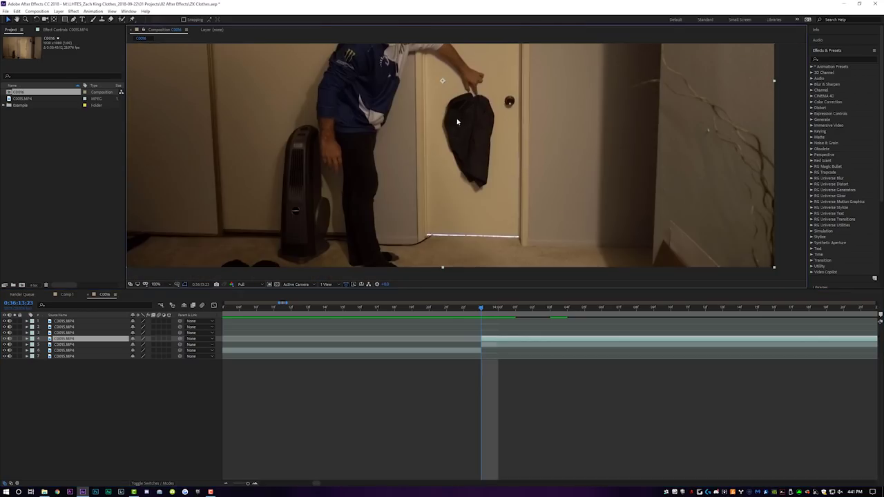
{"action": "left_click", "coordinate": [73, 20]}
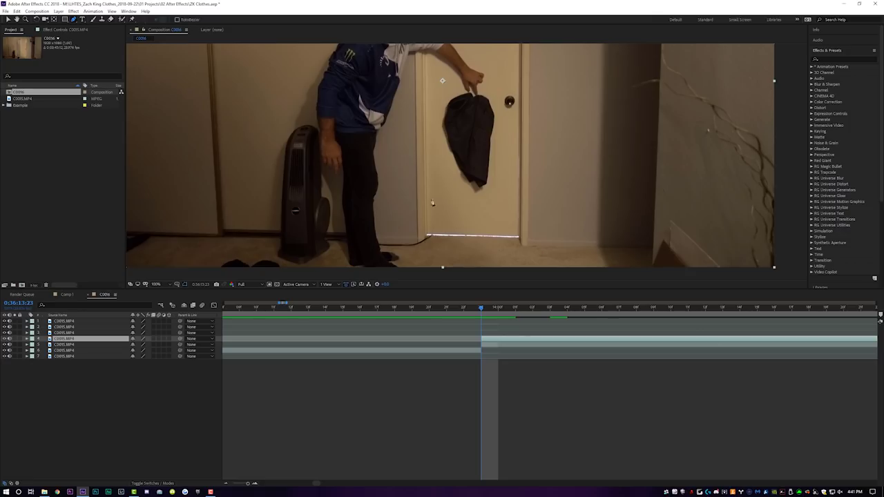
{"action": "left_click", "coordinate": [422, 272]}
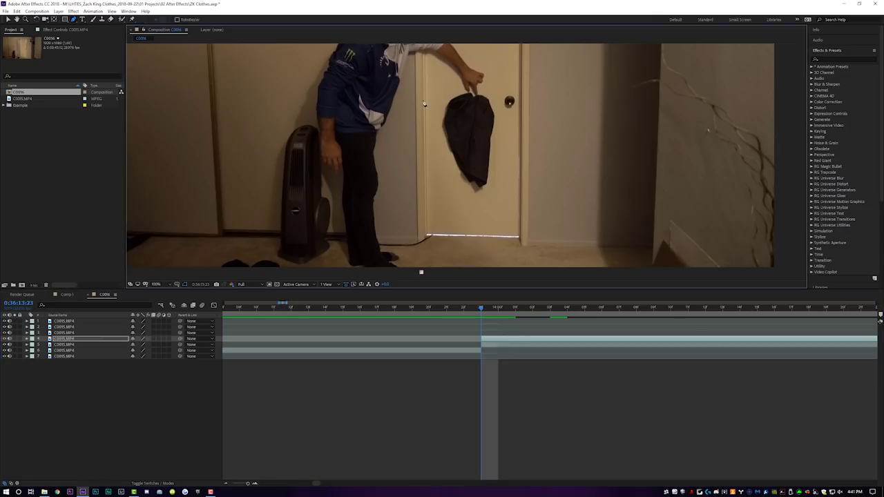
{"action": "scroll", "coordinate": [421, 100], "scroll_direction": "up", "scroll_amount": 1}
{"action": "left_click", "coordinate": [408, 169]}
{"action": "left_click", "coordinate": [436, 166]}
{"action": "left_click", "coordinate": [453, 163]}
{"action": "left_click", "coordinate": [463, 163]}
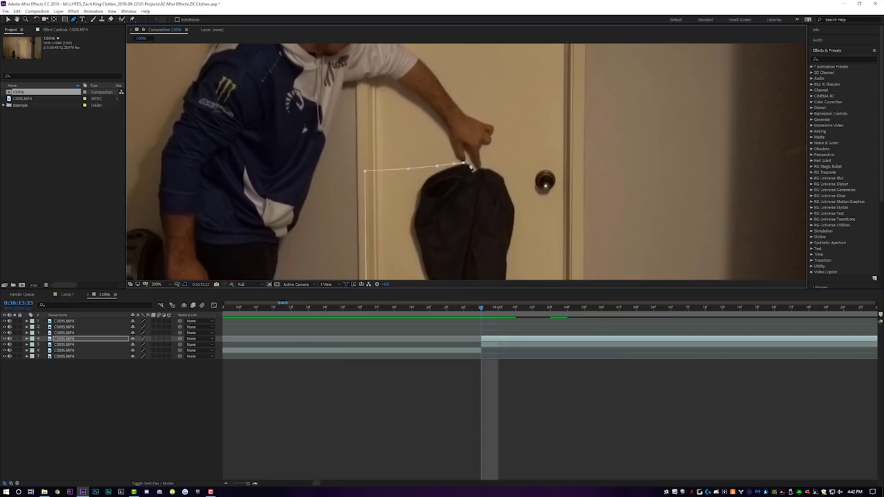
{"action": "left_click", "coordinate": [476, 168]}
{"action": "left_click", "coordinate": [487, 168]}
{"action": "left_click", "coordinate": [505, 168]}
- Close the mask down the door's knob side and below the frame, keeping only the garment and door area
{"action": "left_click_drag", "start_coordinate": [591, 218], "coordinate": [584, 112]}
{"action": "scroll", "coordinate": [558, 190], "scroll_direction": "down", "scroll_amount": 1}
{"action": "scroll", "coordinate": [532, 256], "scroll_direction": "down", "scroll_amount": 2}
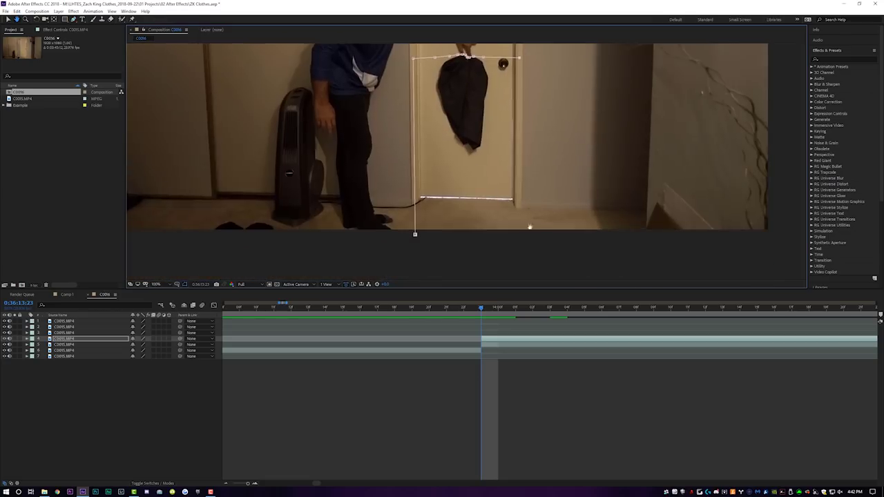
{"action": "left_click", "coordinate": [518, 241]}
{"action": "left_click", "coordinate": [415, 237]}
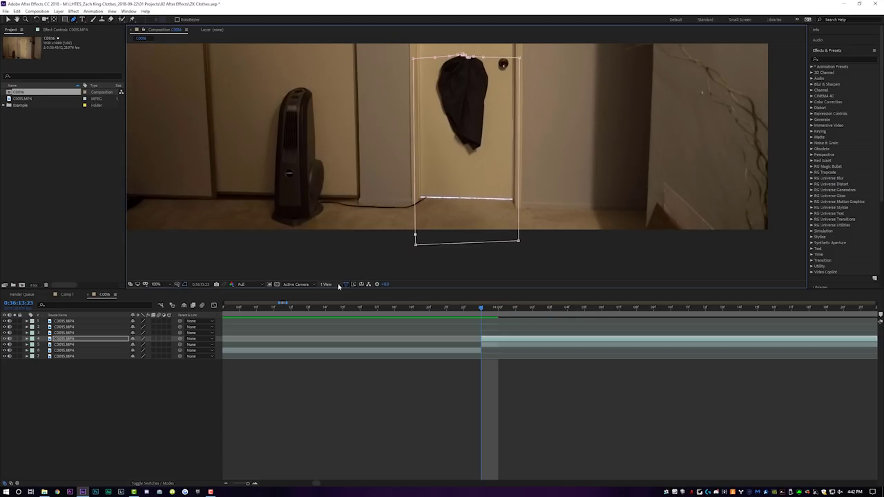
- Set the first garment mask's feather to 10 pixels
{"action": "left_click", "coordinate": [494, 340]}
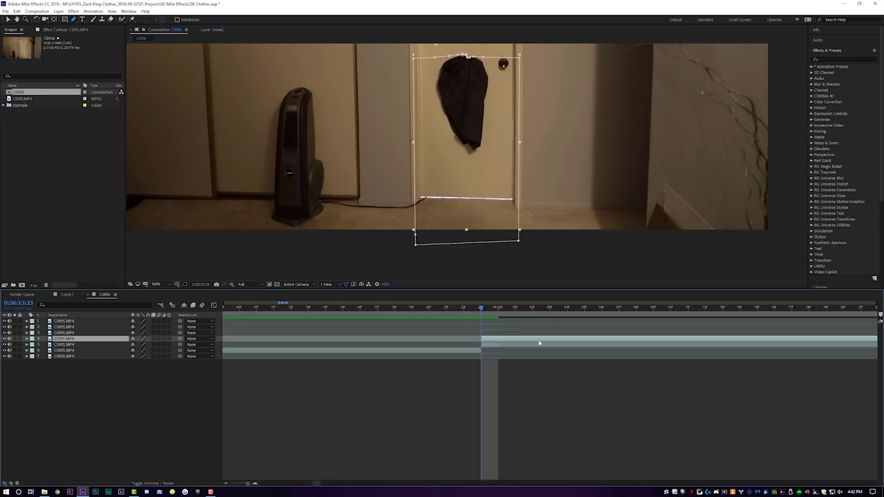
{"action": "key", "text": "m"}
{"action": "key", "text": "m"}
{"action": "key", "text": "m"}
{"action": "key", "text": "m"}
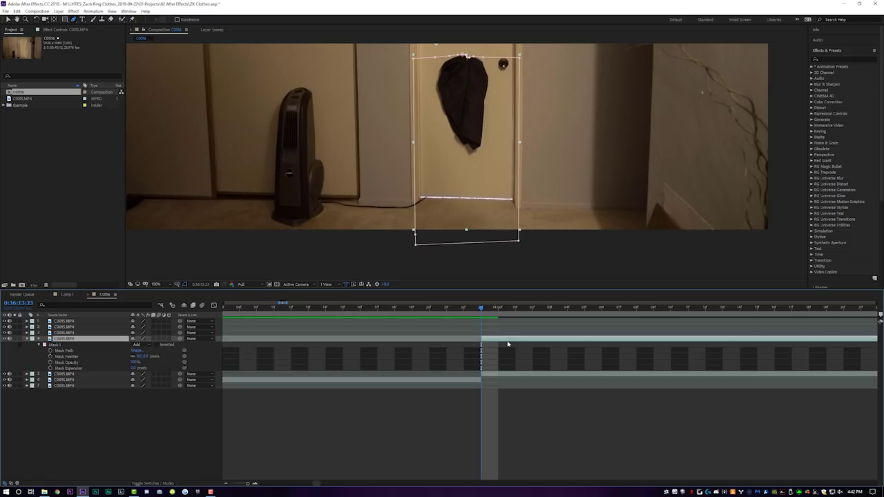
{"action": "left_click", "coordinate": [140, 357]}
{"action": "type", "text": "100"}
{"action": "key", "text": "Return"}
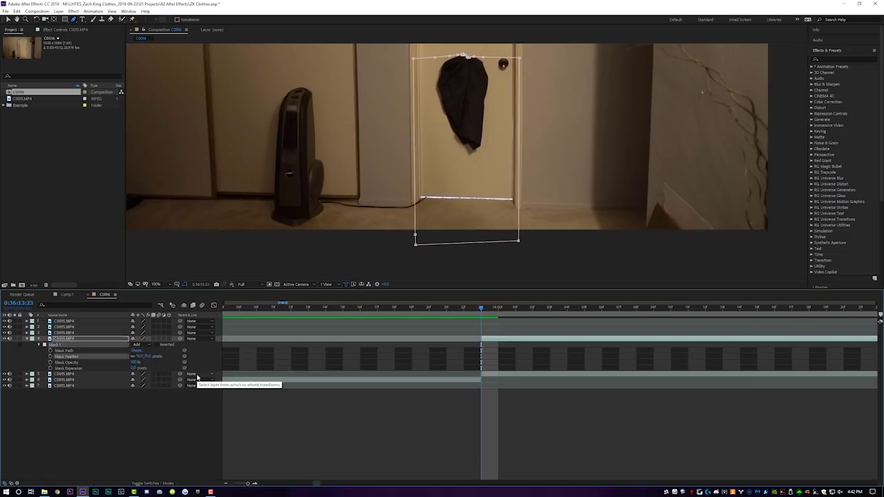
{"action": "left_click", "coordinate": [541, 441]}
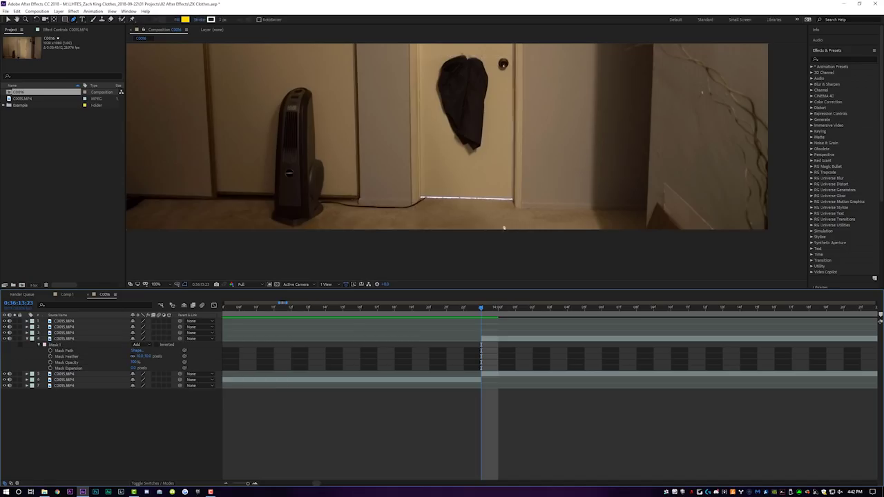
- Keyframe the first garment clip's mask path at 0:36:13:23
{"action": "left_click", "coordinate": [166, 288]}
{"action": "left_click", "coordinate": [165, 288]}
{"action": "left_click", "coordinate": [165, 286]}
{"action": "left_click", "coordinate": [166, 292]}
{"action": "left_click_drag", "start_coordinate": [474, 311], "coordinate": [498, 315]}
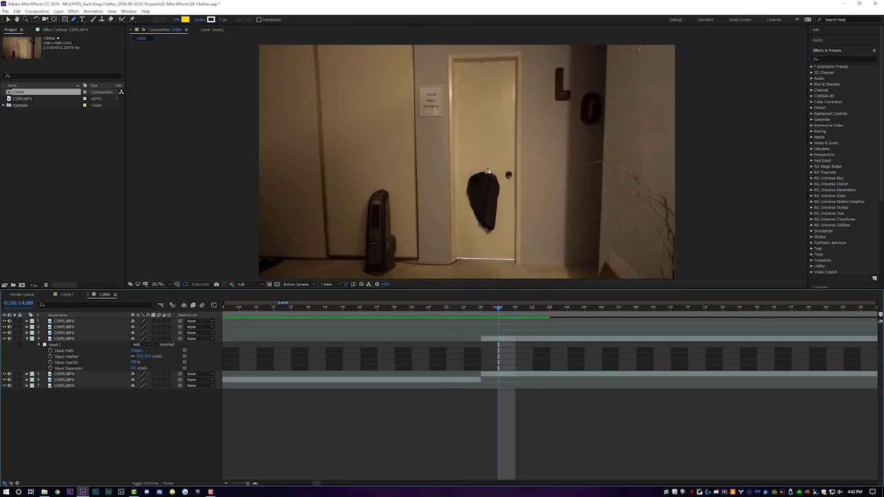
{"action": "left_click", "coordinate": [503, 339]}
{"action": "key", "text": "u"}
{"action": "key", "text": "m"}
{"action": "key", "text": "m"}
{"action": "key", "text": "Page_Up"}
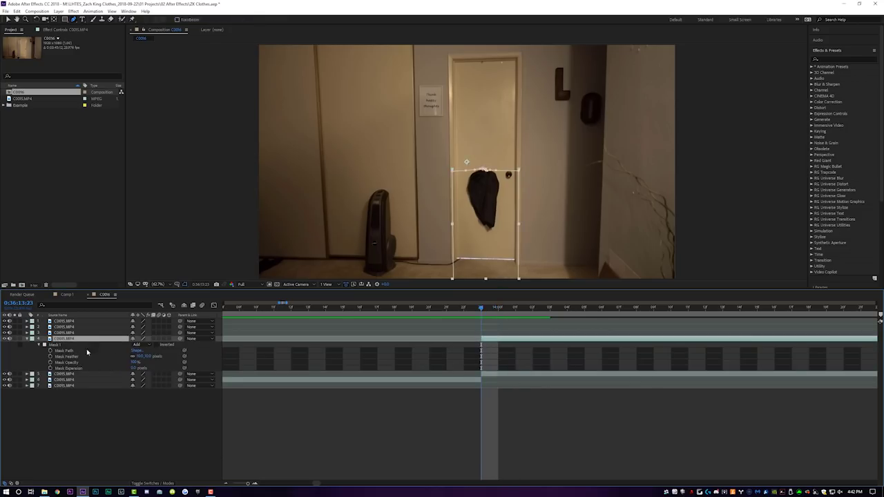
{"action": "left_click", "coordinate": [51, 350]}
- At 0:36:14:00, shift the mask down to follow the top of the falling garment
{"action": "scroll", "coordinate": [507, 202], "scroll_direction": "up", "scroll_amount": 2}
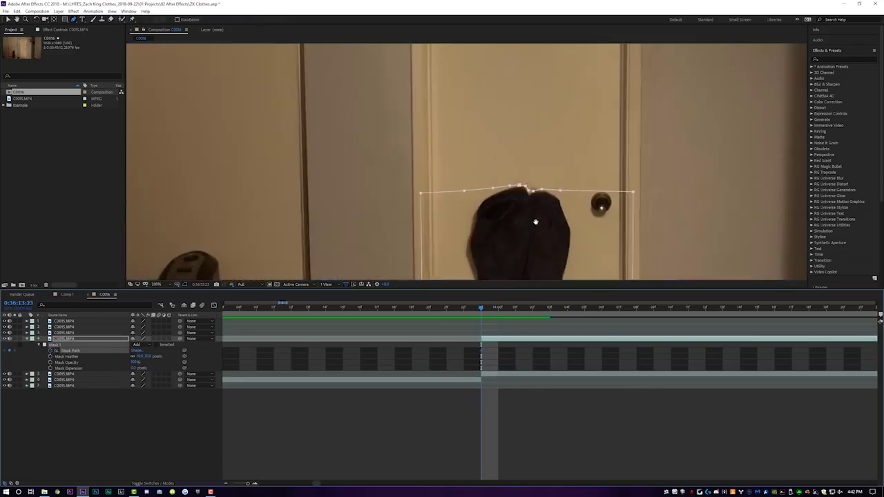
{"action": "left_click_drag", "start_coordinate": [531, 220], "coordinate": [457, 150]}
{"action": "key", "text": "g"}
{"action": "key", "text": "Page_Down"}
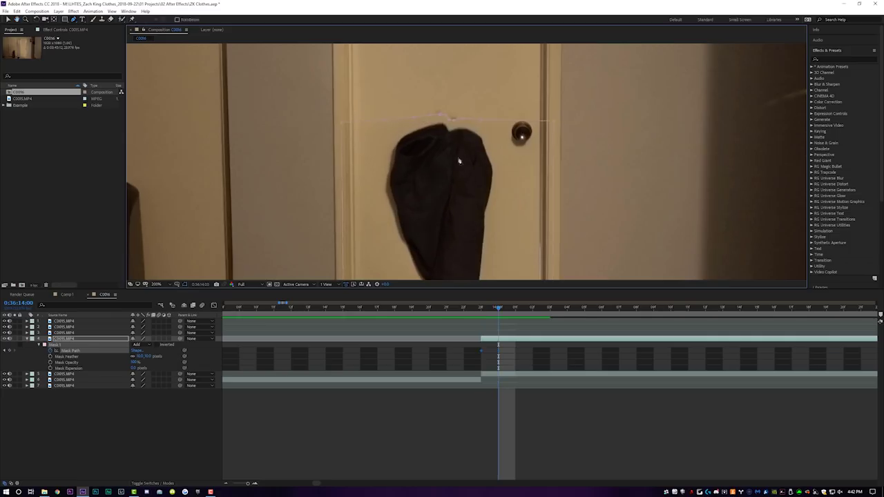
{"action": "left_click", "coordinate": [439, 118]}
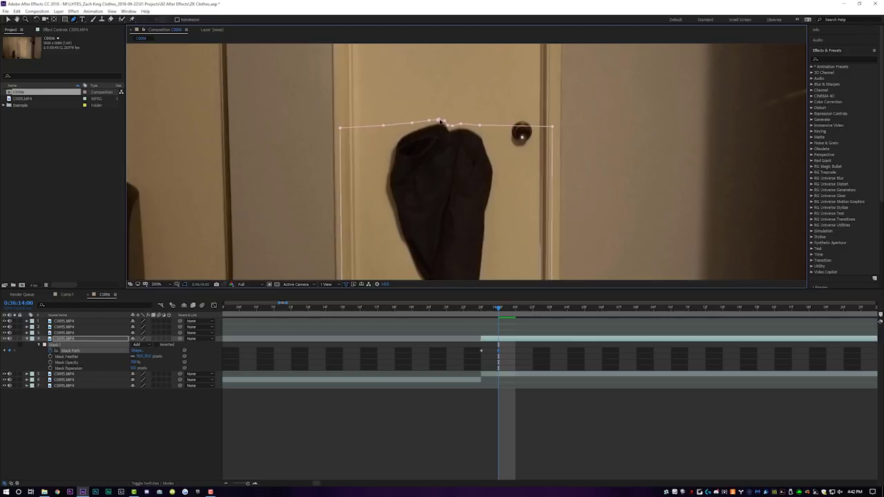
- Play back the cut from the landing to the masked garment drop to check the fall's timing
{"action": "left_click", "coordinate": [475, 310]}
{"action": "key", "text": "space"}
{"action": "key", "text": "space"}
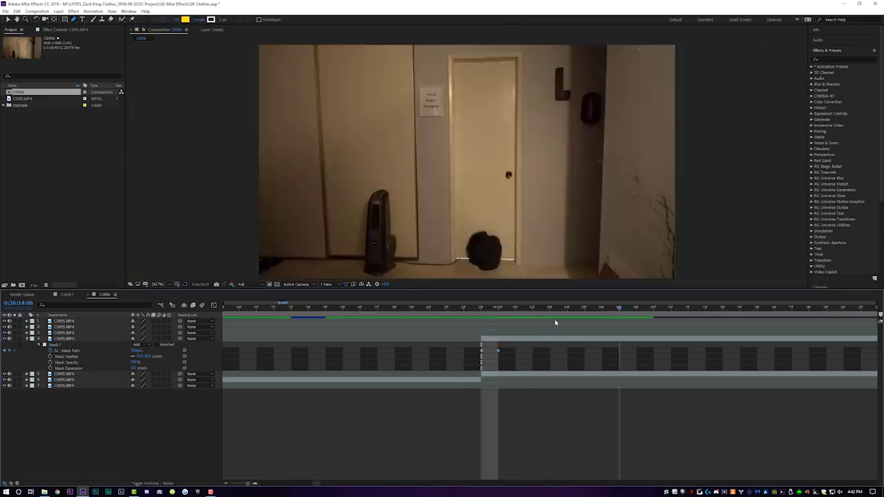
{"action": "left_click_drag", "start_coordinate": [478, 311], "coordinate": [429, 314]}
{"action": "key", "text": "space"}
{"action": "key", "text": "space"}
{"action": "left_click", "coordinate": [481, 310]}
{"action": "key", "text": "g"}
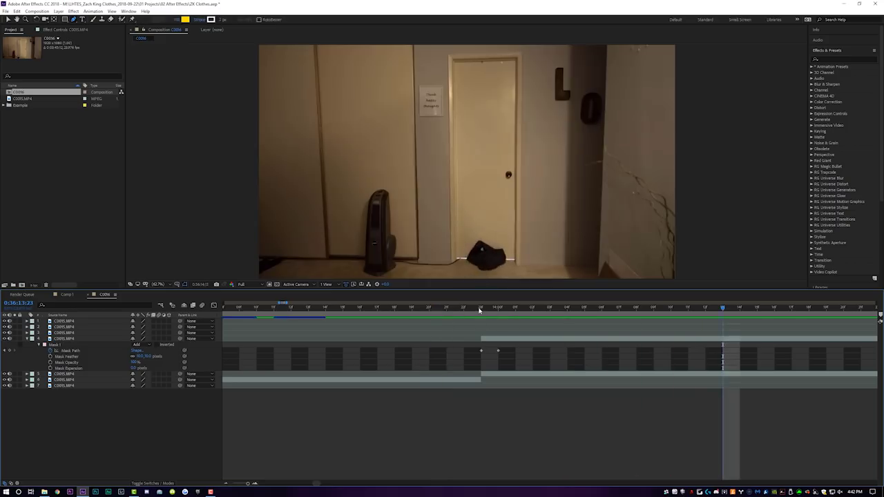
- Trim the first garment-drop clip's start to 0:36:14:01 and slide the shortened clip back to begin at 0:36:13:23
{"action": "left_click", "coordinate": [494, 308]}
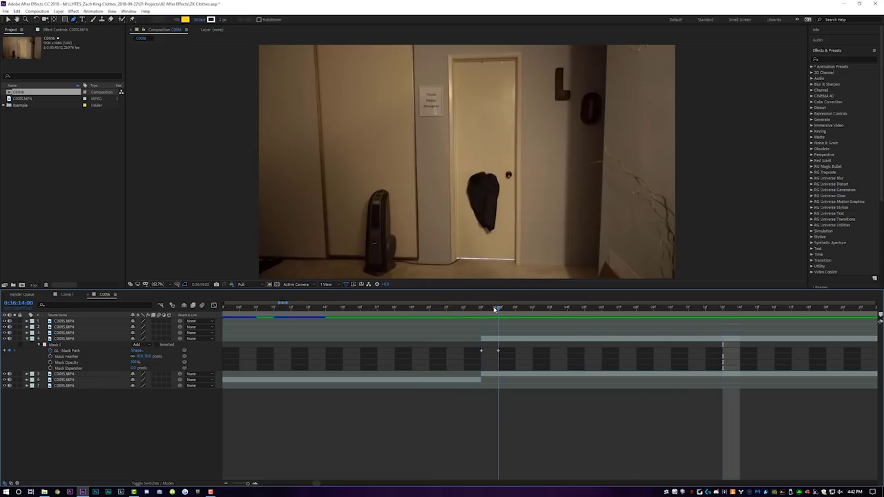
{"action": "left_click", "coordinate": [511, 308]}
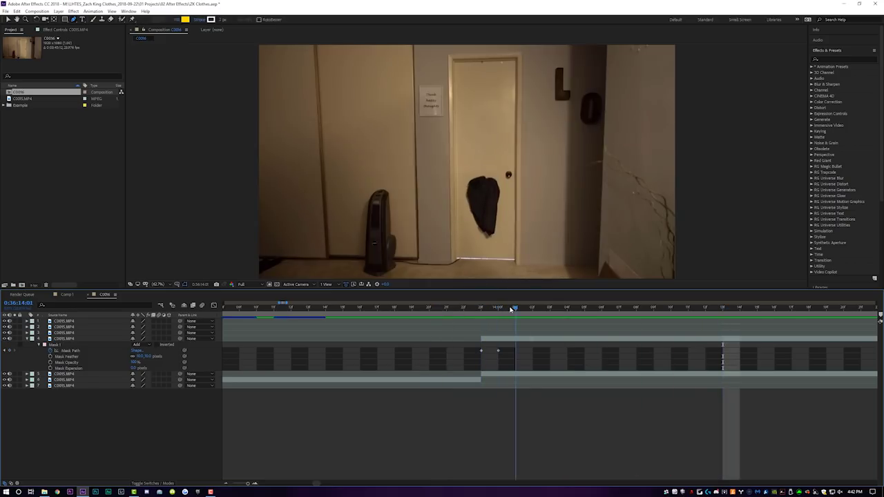
{"action": "left_click_drag", "start_coordinate": [481, 340], "coordinate": [516, 339]}
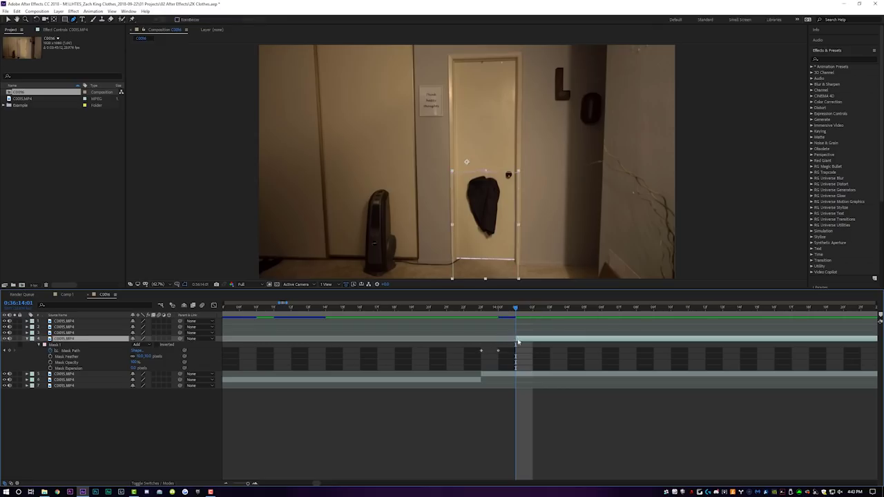
{"action": "left_click_drag", "start_coordinate": [529, 343], "coordinate": [495, 343]}
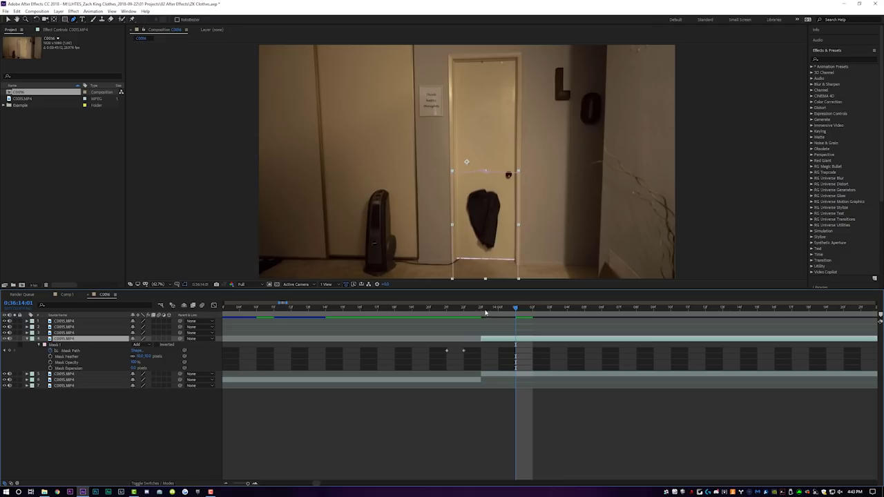
{"action": "mouse_move", "coordinate": [483, 309]}
{"action": "left_mouse_down"}
{"action": "mouse_move", "coordinate": [444, 312]}
{"action": "mouse_move", "coordinate": [497, 314]}
{"action": "left_mouse_up"}
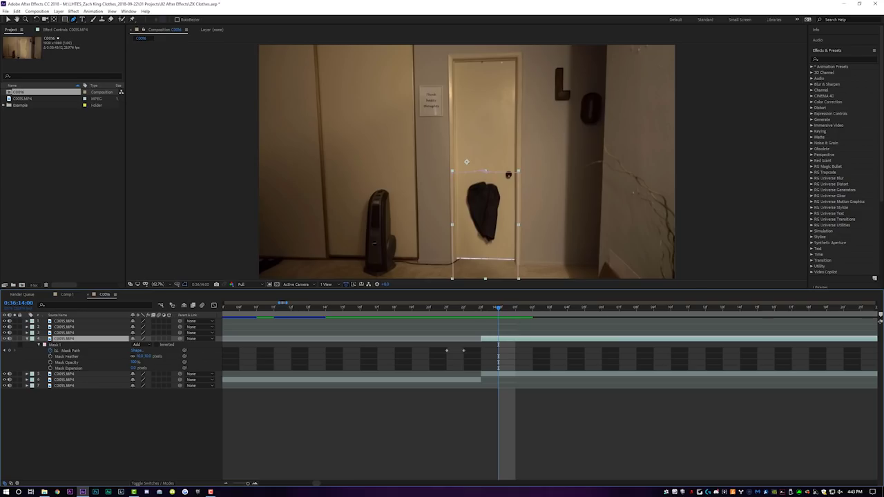
{"action": "left_click_drag", "start_coordinate": [249, 485], "coordinate": [245, 484]}
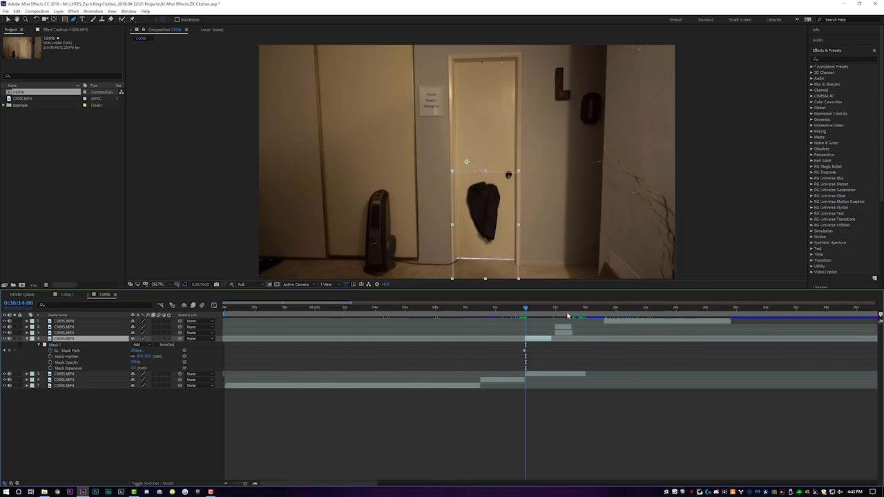
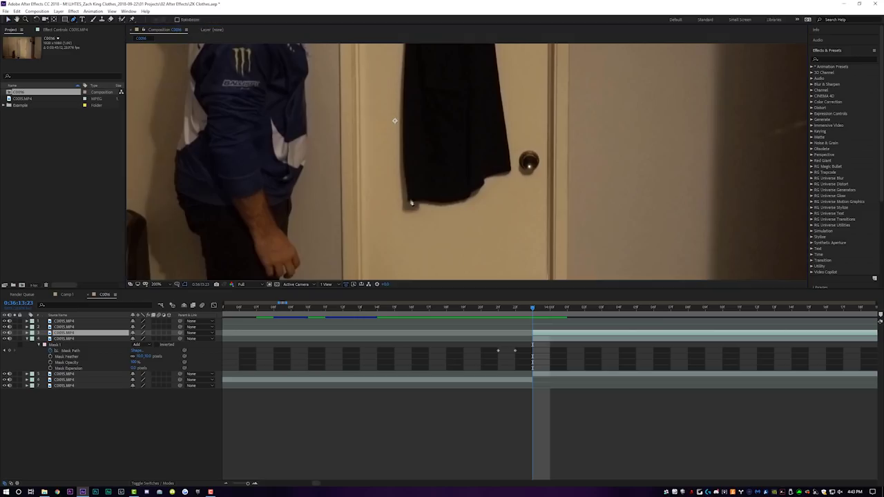
- Trace the lower hem of the black garment in the second garment-drop clip with the Pen tool
{"action": "left_click", "coordinate": [407, 203]}
{"action": "left_click", "coordinate": [420, 201]}
{"action": "left_click", "coordinate": [427, 201]}
{"action": "left_click", "coordinate": [460, 200]}
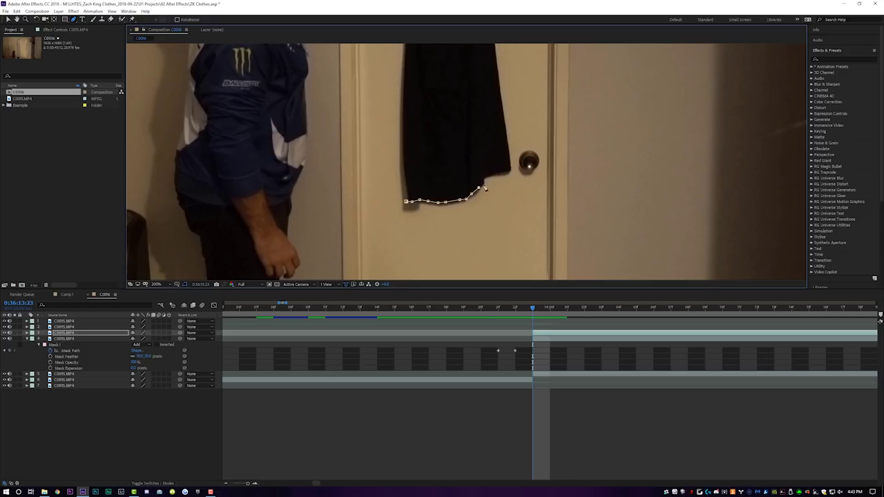
{"action": "left_click", "coordinate": [493, 176]}
{"action": "scroll", "coordinate": [528, 160], "scroll_direction": "down", "scroll_amount": 1}
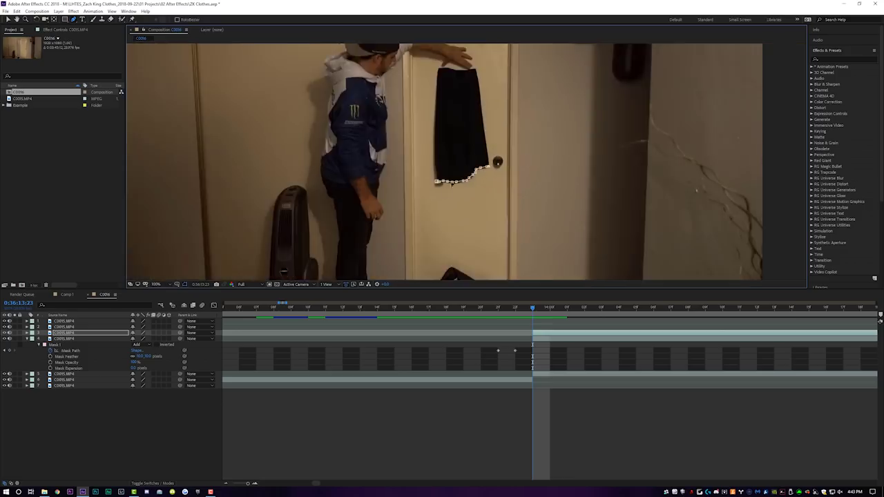
- Continue the mask past the door knob, up the door edge and along the garment's top edge beneath the hand
{"action": "left_click", "coordinate": [513, 164]}
{"action": "left_click", "coordinate": [510, 68]}
{"action": "scroll", "coordinate": [476, 84], "scroll_direction": "up", "scroll_amount": 2}
{"action": "scroll", "coordinate": [442, 130], "scroll_direction": "down", "scroll_amount": 1}
{"action": "left_click_drag", "start_coordinate": [440, 134], "coordinate": [499, 52]}
{"action": "scroll", "coordinate": [503, 140], "scroll_direction": "up", "scroll_amount": 1}
{"action": "left_click", "coordinate": [537, 143]}
{"action": "left_click", "coordinate": [467, 154]}
{"action": "left_click", "coordinate": [444, 158]}
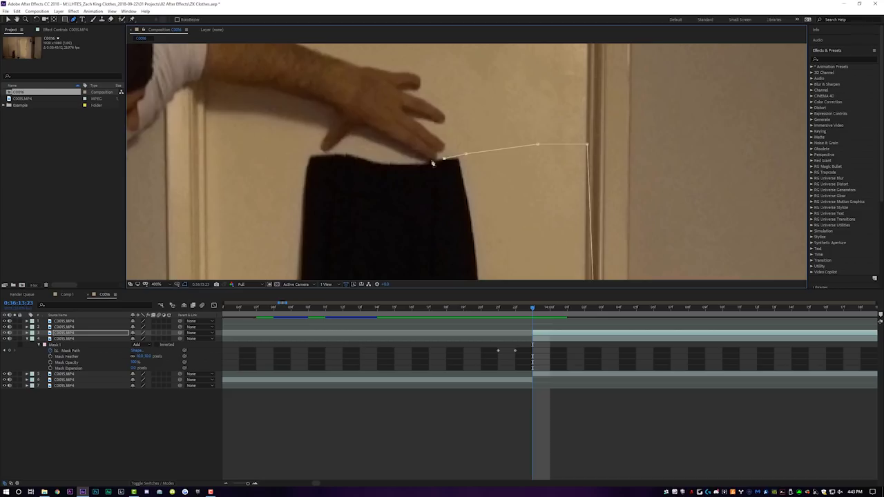
{"action": "left_click", "coordinate": [392, 162]}
{"action": "left_click", "coordinate": [364, 155]}
{"action": "left_click", "coordinate": [349, 154]}
{"action": "scroll", "coordinate": [300, 158], "scroll_direction": "down", "scroll_amount": 1}
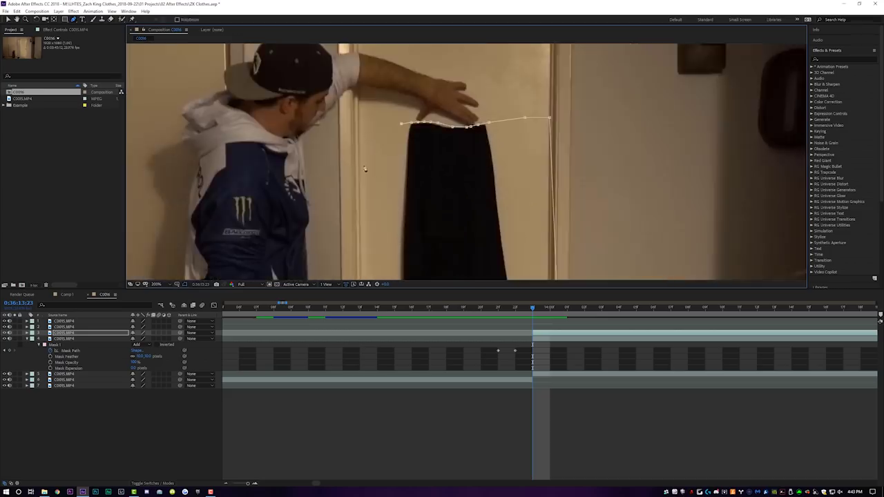
- Bring the mask down the garment's remaining side and close it at the hem
{"action": "left_click", "coordinate": [385, 103]}
{"action": "left_click", "coordinate": [385, 192]}
{"action": "left_click_drag", "start_coordinate": [407, 222], "coordinate": [406, 114]}
{"action": "left_click", "coordinate": [393, 153]}
- Pull the mask points beside the garment's lower left edge and hem corner in tight against the black fabric
{"action": "scroll", "coordinate": [466, 162], "scroll_direction": "up", "scroll_amount": 2}
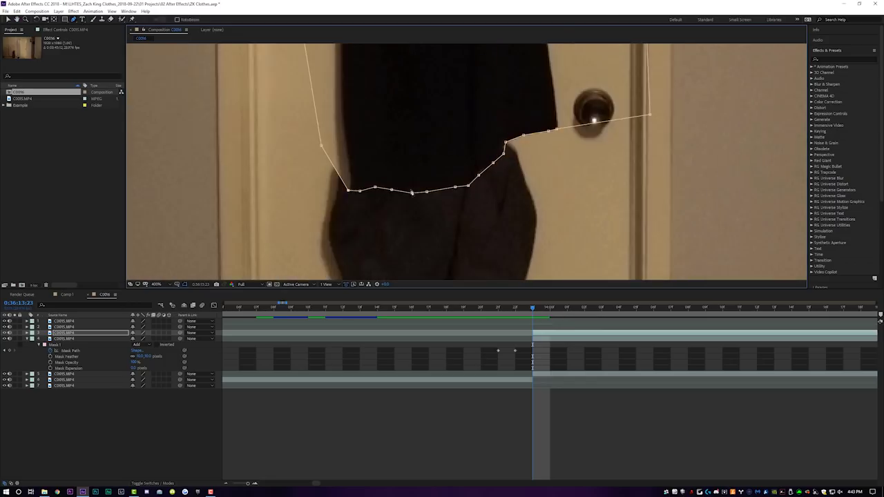
{"action": "mouse_move", "coordinate": [348, 192]}
{"action": "left_mouse_down"}
{"action": "mouse_move", "coordinate": [332, 187]}
{"action": "mouse_move", "coordinate": [347, 158]}
{"action": "mouse_move", "coordinate": [335, 188]}
{"action": "mouse_move", "coordinate": [350, 195]}
{"action": "mouse_move", "coordinate": [355, 184]}
{"action": "left_mouse_up"}
{"action": "left_click_drag", "start_coordinate": [321, 146], "coordinate": [347, 144]}
{"action": "mouse_move", "coordinate": [335, 106]}
{"action": "left_mouse_down"}
{"action": "mouse_move", "coordinate": [331, 87]}
{"action": "mouse_move", "coordinate": [336, 104]}
{"action": "mouse_move", "coordinate": [338, 94]}
{"action": "left_mouse_up"}
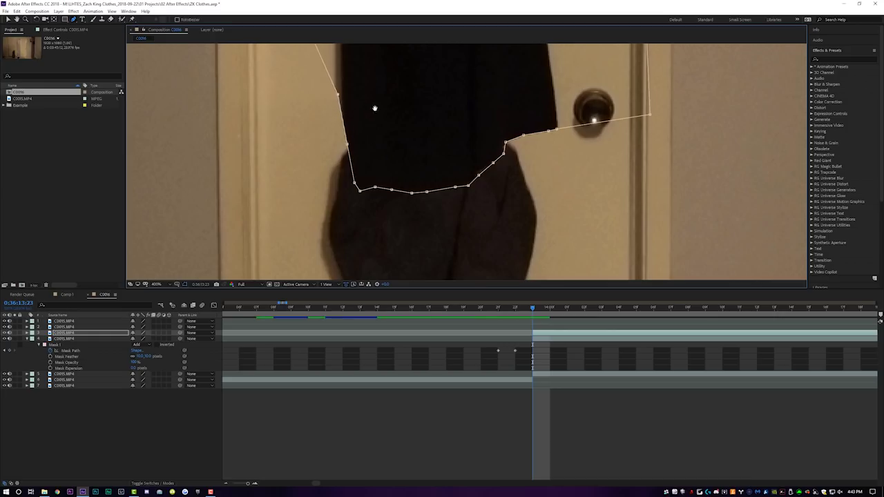
- Reveal the mask of the black-garment clip and start keyframing its Mask Path at 0:36:13:23
{"action": "scroll", "coordinate": [374, 107], "scroll_direction": "down", "scroll_amount": 3}
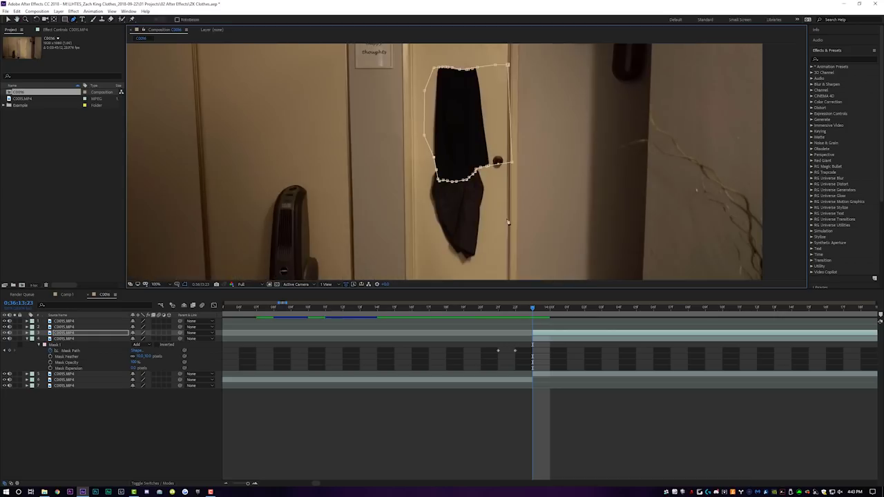
{"action": "key", "text": "m"}
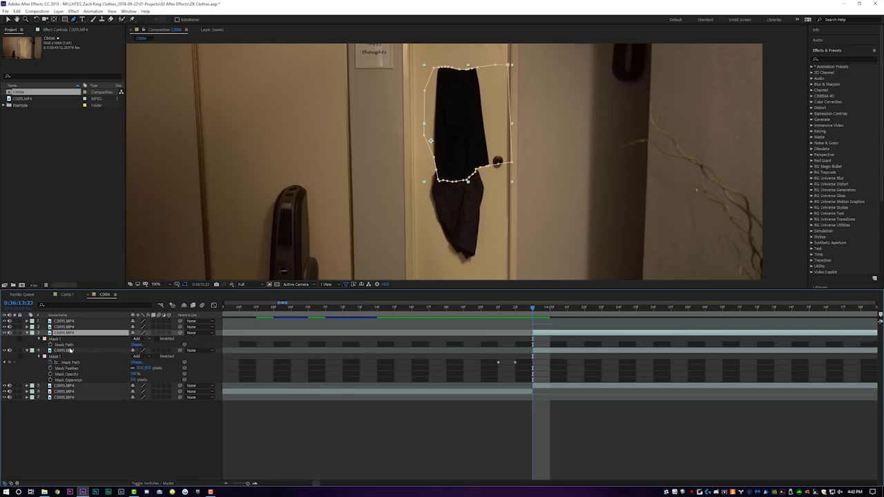
{"action": "left_click", "coordinate": [63, 345]}
- At 0:36:14:02, reposition the garment mask to follow the fall and adjust its lower points around the black hem above the trousers
{"action": "left_click_drag", "start_coordinate": [544, 310], "coordinate": [581, 311]}
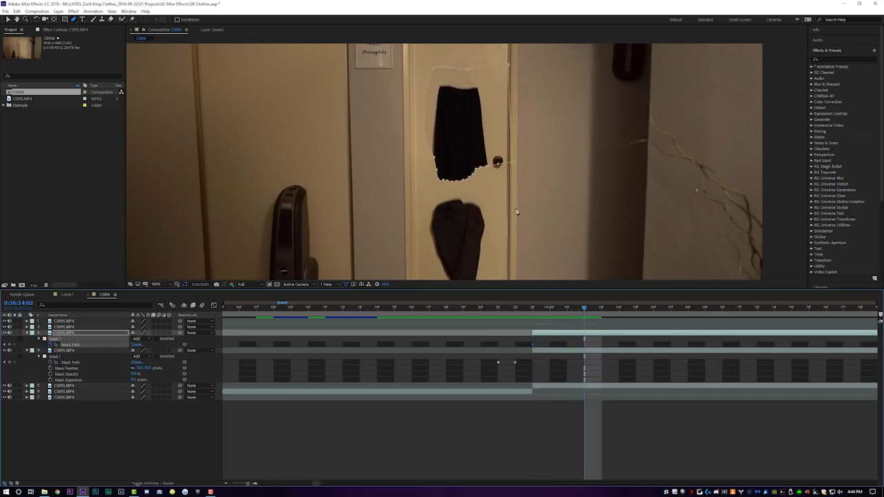
{"action": "left_click", "coordinate": [9, 22]}
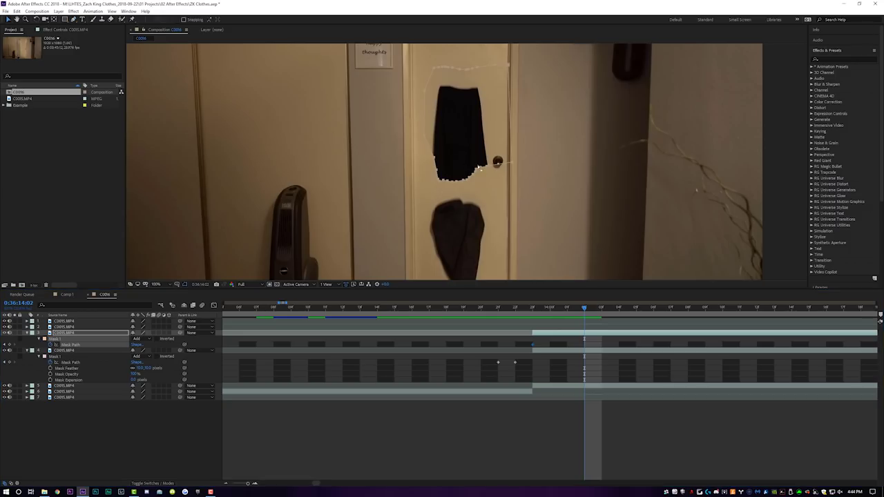
{"action": "double_click", "coordinate": [477, 171]}
{"action": "left_click_drag", "start_coordinate": [468, 122], "coordinate": [464, 142]}
{"action": "scroll", "coordinate": [466, 155], "scroll_direction": "up", "scroll_amount": 1}
{"action": "left_click_drag", "start_coordinate": [475, 193], "coordinate": [485, 132]}
{"action": "key", "text": "Return"}
{"action": "left_click_drag", "start_coordinate": [470, 166], "coordinate": [530, 148]}
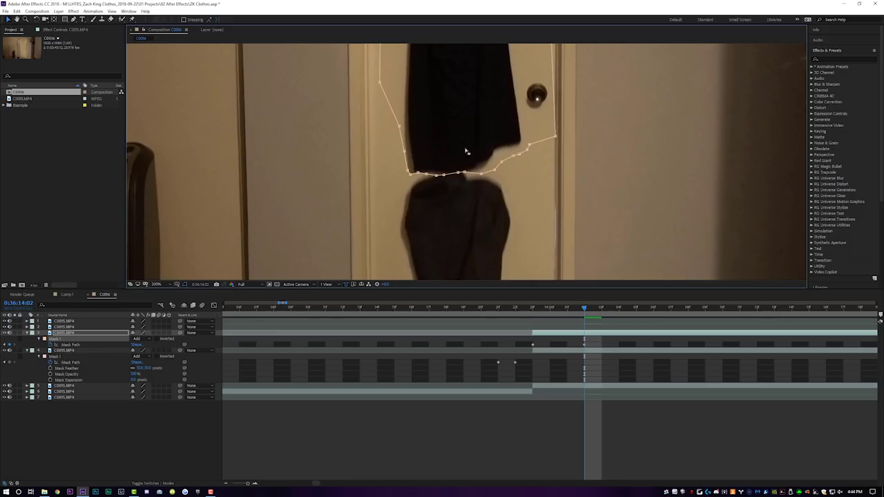
{"action": "mouse_move", "coordinate": [409, 176]}
{"action": "left_mouse_down"}
{"action": "mouse_move", "coordinate": [404, 171]}
{"action": "mouse_move", "coordinate": [418, 181]}
{"action": "left_mouse_up"}
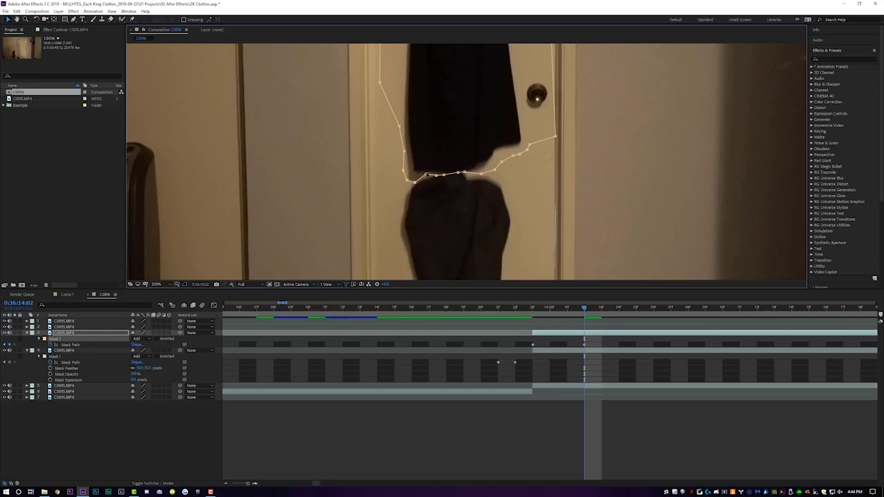
- At 0:36:14:04, move the mask down so its lower edge runs between the garment's hem and the falling trousers
{"action": "left_click_drag", "start_coordinate": [601, 311], "coordinate": [623, 312]}
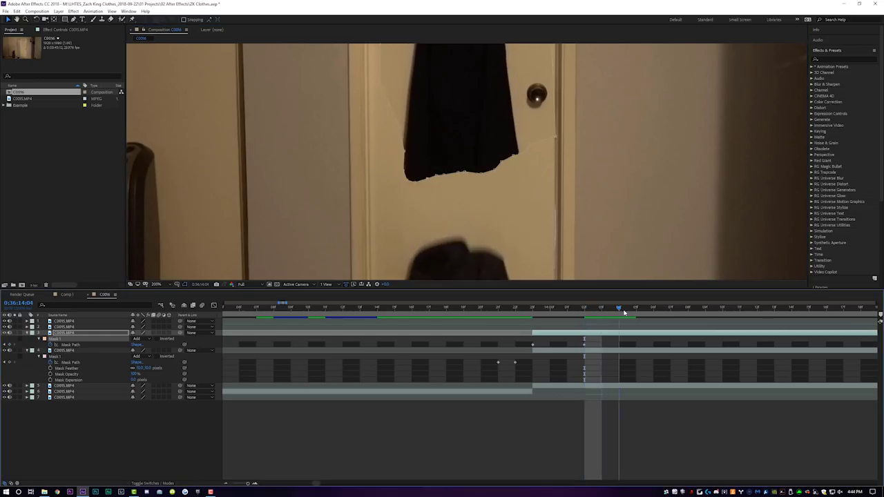
{"action": "double_click", "coordinate": [503, 163]}
{"action": "left_click_drag", "start_coordinate": [560, 217], "coordinate": [525, 158]}
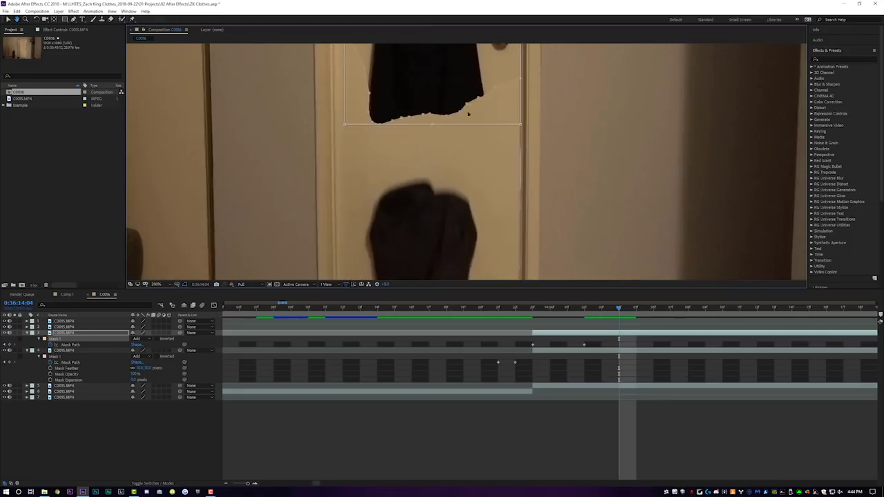
{"action": "left_click_drag", "start_coordinate": [437, 101], "coordinate": [429, 161]}
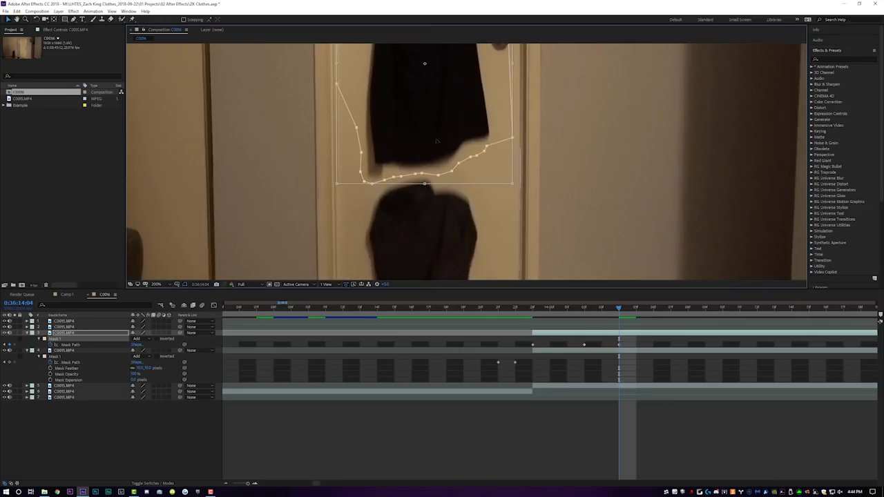
{"action": "double_click", "coordinate": [471, 137]}
- Raise the mask's upper edge clear of the garment's waistband at 0:36:14:04
{"action": "left_click", "coordinate": [167, 286]}
{"action": "left_click", "coordinate": [166, 294]}
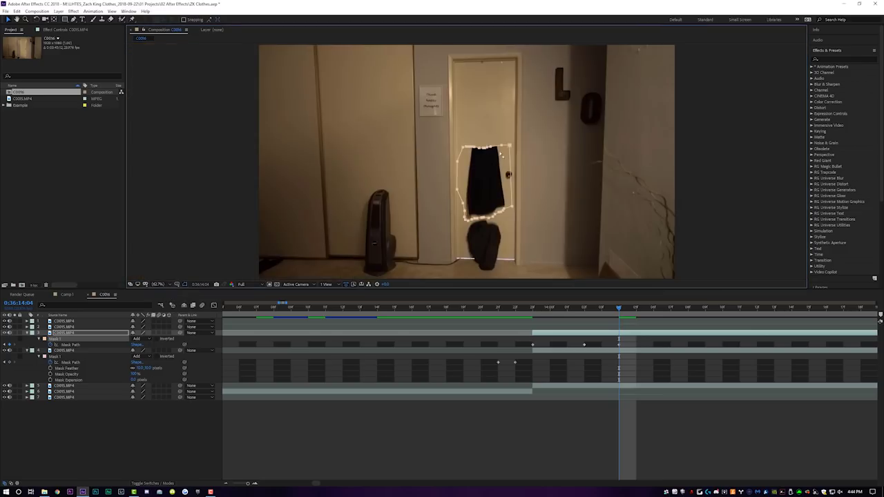
{"action": "scroll", "coordinate": [502, 153], "scroll_direction": "up", "scroll_amount": 3}
{"action": "left_click", "coordinate": [623, 344]}
{"action": "left_click", "coordinate": [626, 332]}
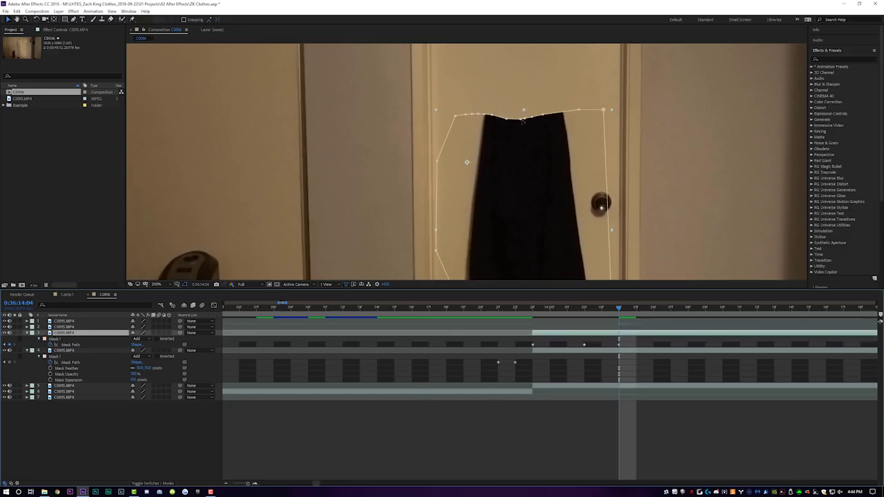
{"action": "left_click_drag", "start_coordinate": [524, 109], "coordinate": [523, 84]}
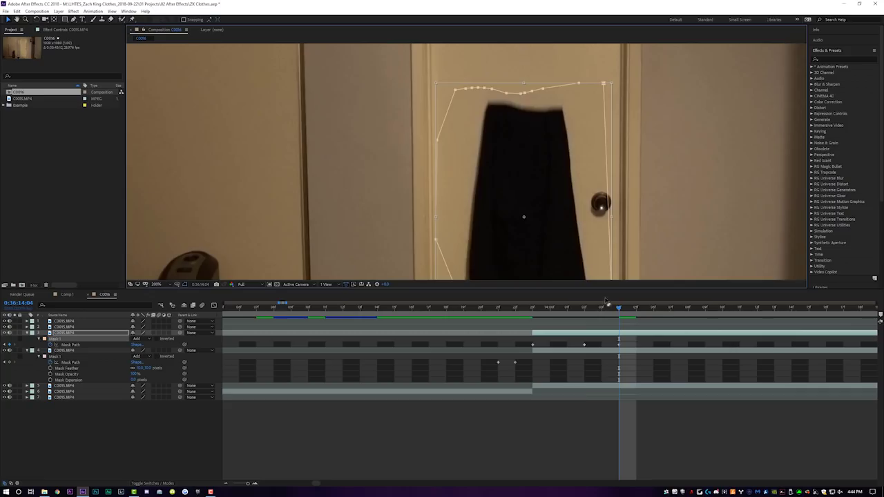
- Lift the mask's upper edge slightly above the waistband at the 0:36:14:02 keyframe as well
{"action": "left_click_drag", "start_coordinate": [592, 311], "coordinate": [585, 310]}
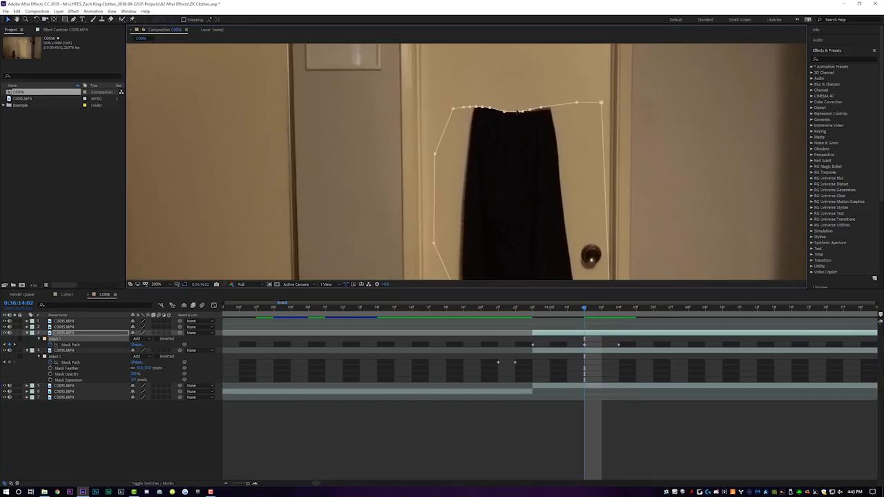
{"action": "left_click_drag", "start_coordinate": [521, 102], "coordinate": [520, 93]}
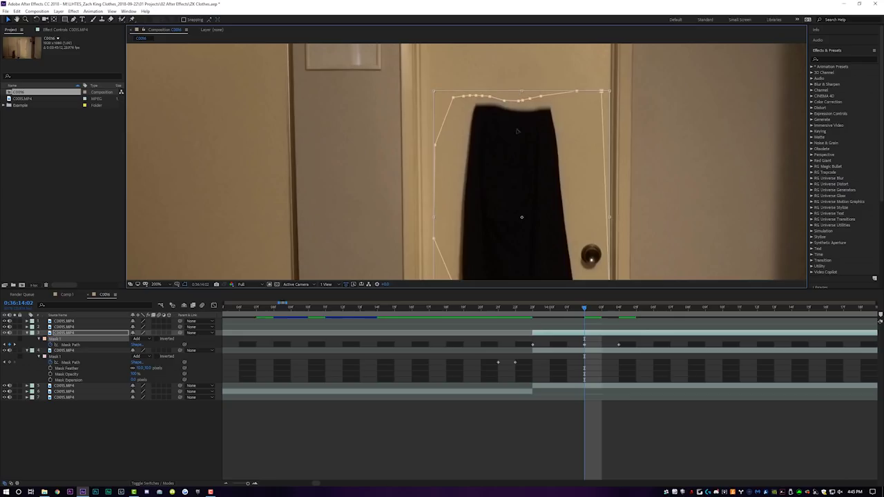
{"action": "key", "text": "shift+slash"}
- At 0:36:14:06, shift the mask down with the garment and fit its lower points between the hem and the crumpled trousers
{"action": "left_click", "coordinate": [616, 308]}
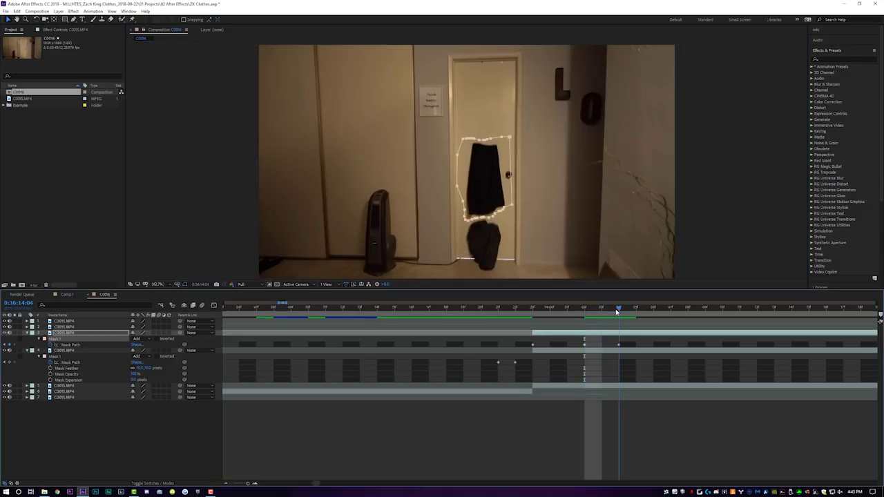
{"action": "left_click_drag", "start_coordinate": [618, 312], "coordinate": [655, 311]}
{"action": "scroll", "coordinate": [537, 229], "scroll_direction": "up", "scroll_amount": 1}
{"action": "left_click_drag", "start_coordinate": [538, 231], "coordinate": [507, 152]}
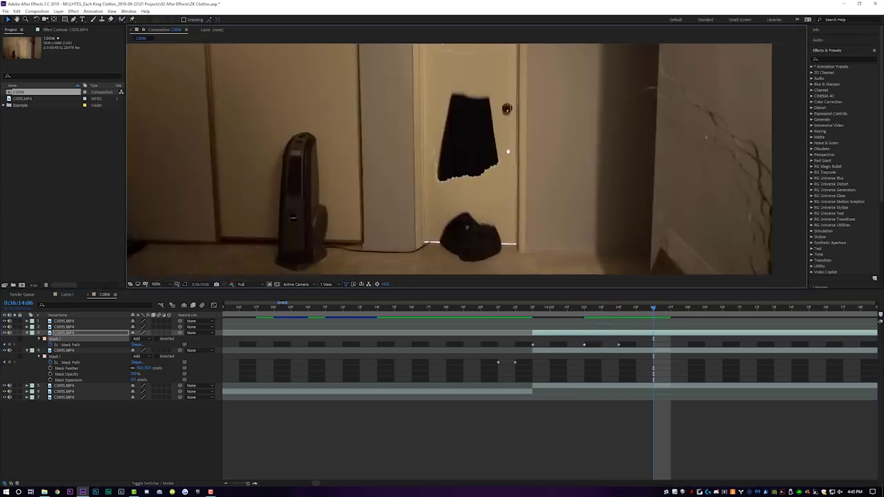
{"action": "scroll", "coordinate": [493, 158], "scroll_direction": "up", "scroll_amount": 2}
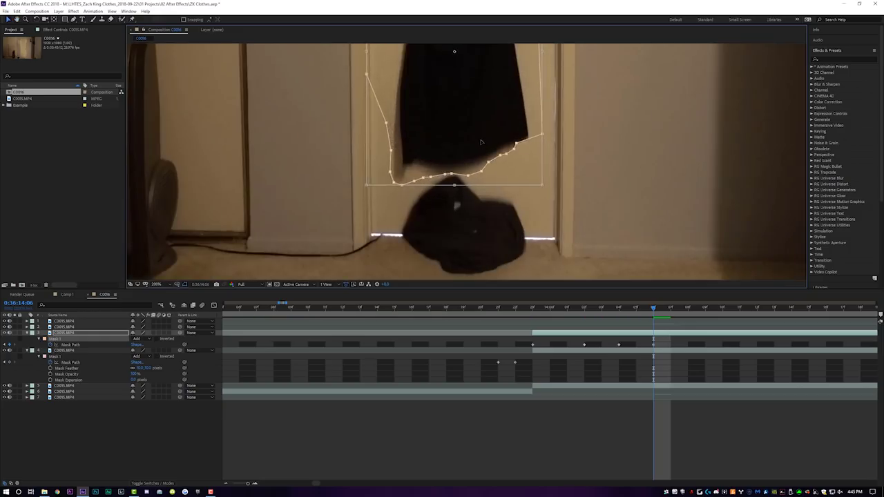
{"action": "left_click_drag", "start_coordinate": [483, 144], "coordinate": [523, 150]}
{"action": "key", "text": "Return"}
{"action": "left_click_drag", "start_coordinate": [514, 150], "coordinate": [511, 164]}
{"action": "scroll", "coordinate": [499, 103], "scroll_direction": "up", "scroll_amount": 5}
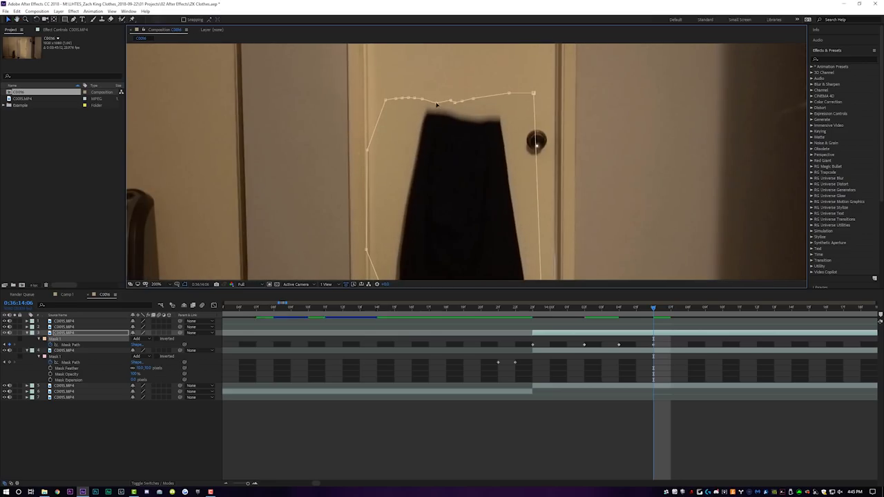
{"action": "left_click_drag", "start_coordinate": [486, 139], "coordinate": [487, 77]}
{"action": "left_click_drag", "start_coordinate": [539, 273], "coordinate": [495, 188]}
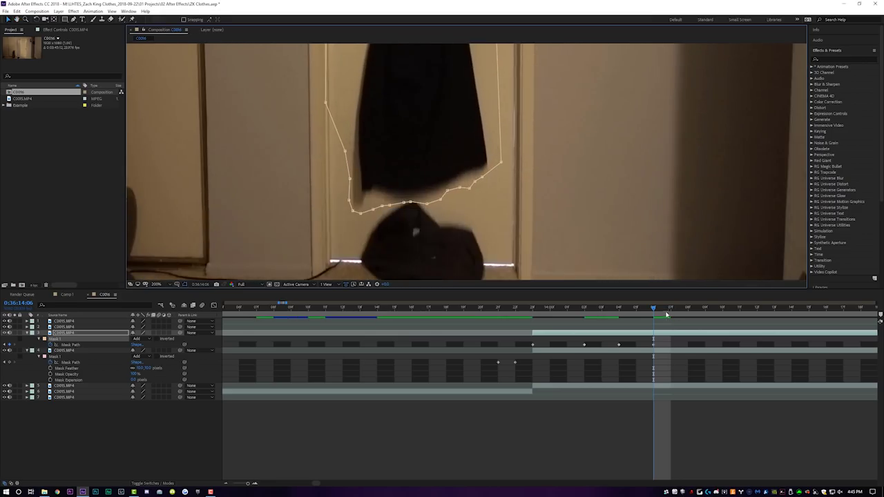
- At 0:36:14:08, lower the mask with the garment to the floor and reshape its side and hem points around the fabric
{"action": "left_click_drag", "start_coordinate": [656, 310], "coordinate": [686, 310]}
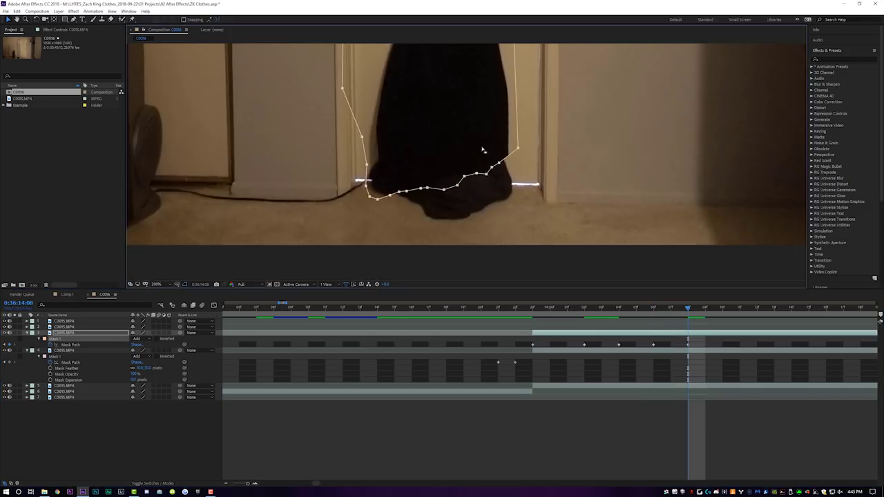
{"action": "left_click", "coordinate": [473, 159]}
{"action": "left_click_drag", "start_coordinate": [464, 177], "coordinate": [508, 181]}
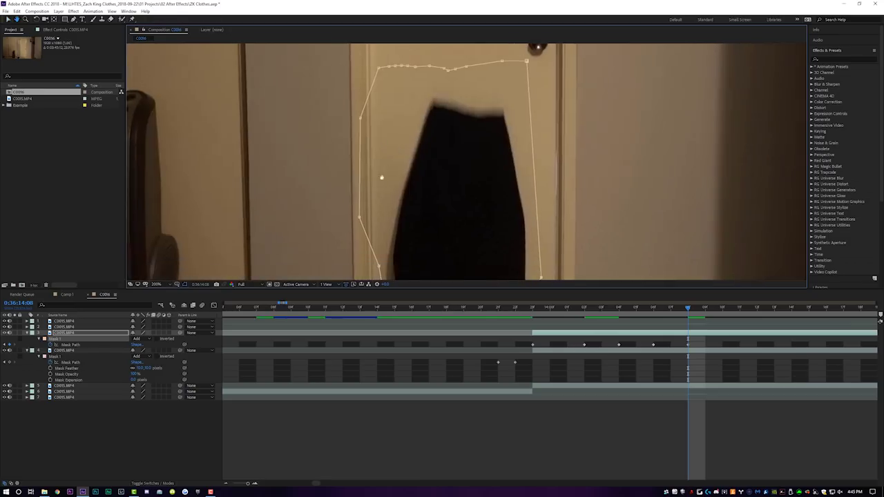
{"action": "left_click_drag", "start_coordinate": [361, 120], "coordinate": [380, 119]}
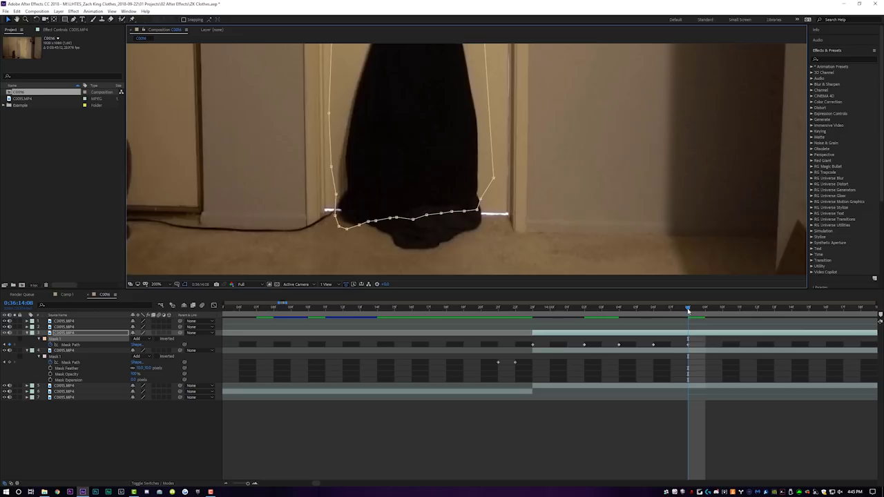
- At 0:36:14:09, extend the mask below the frame and widen both sides so the whole garment pile is enclosed
{"action": "left_click_drag", "start_coordinate": [688, 310], "coordinate": [705, 310]}
{"action": "scroll", "coordinate": [422, 159], "scroll_direction": "down", "scroll_amount": 2}
{"action": "double_click", "coordinate": [421, 157]}
{"action": "left_click_drag", "start_coordinate": [428, 161], "coordinate": [428, 213]}
{"action": "left_click_drag", "start_coordinate": [387, 123], "coordinate": [382, 123]}
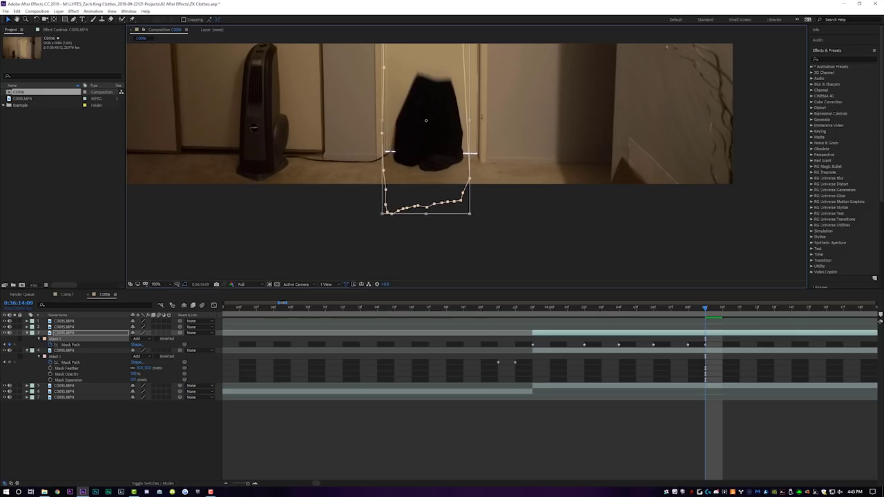
{"action": "left_click_drag", "start_coordinate": [471, 124], "coordinate": [481, 124]}
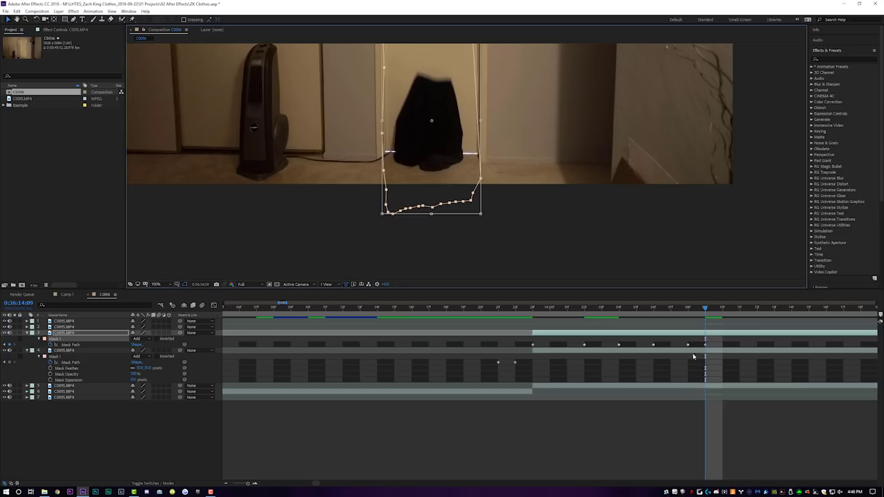
- Review the garment mask across its keyframes and set its Mask Feather to 10 pixels
{"action": "key", "text": "shift+slash"}
{"action": "left_click", "coordinate": [515, 310]}
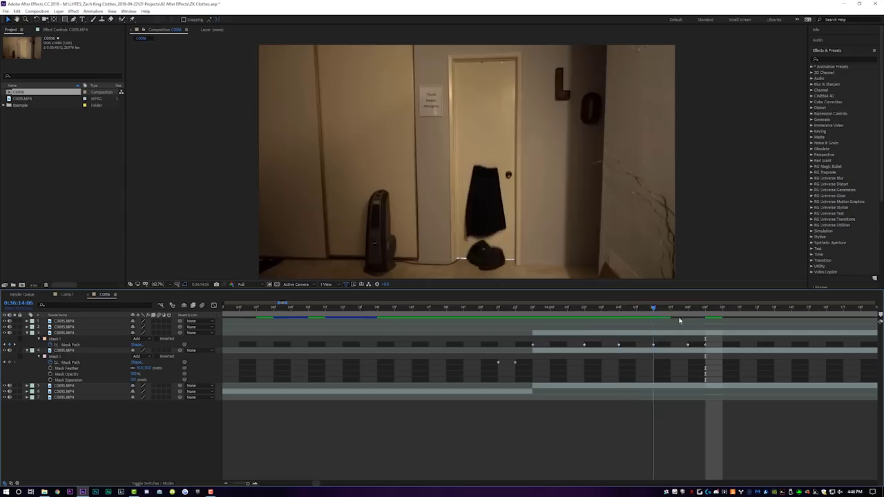
{"action": "left_click_drag", "start_coordinate": [708, 323], "coordinate": [581, 323]}
{"action": "key", "text": "slash"}
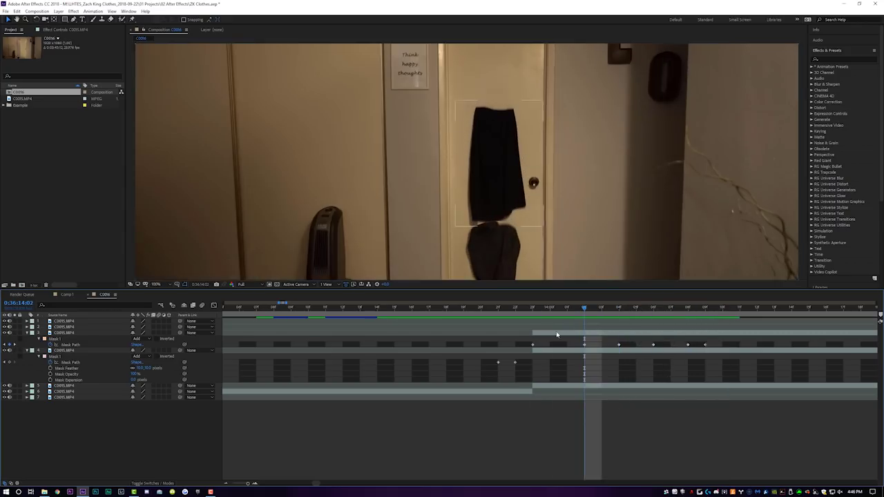
{"action": "left_click", "coordinate": [590, 334]}
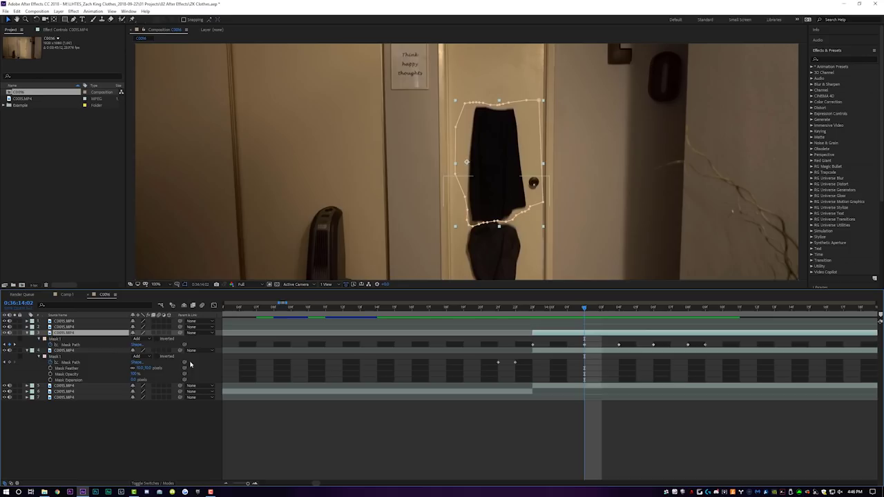
{"action": "left_click", "coordinate": [42, 339]}
{"action": "left_click", "coordinate": [141, 350]}
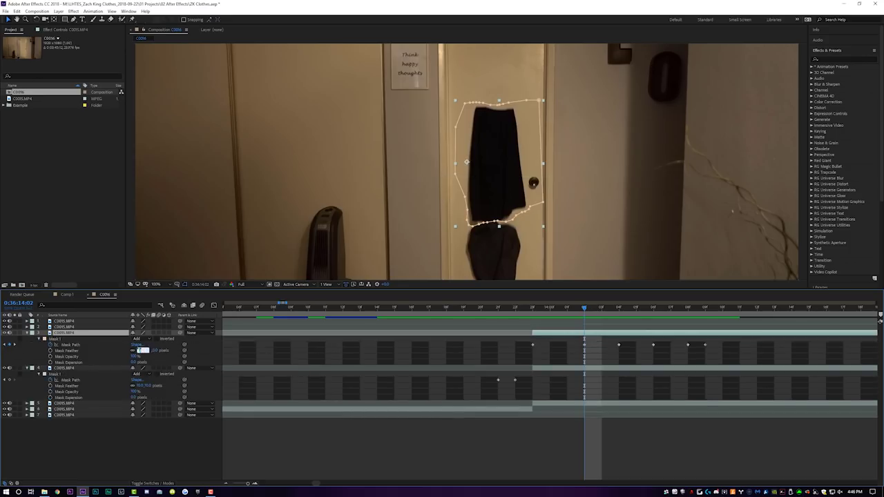
{"action": "type", "text": "10"}
{"action": "key", "text": "Return"}
{"action": "left_click", "coordinate": [624, 450]}
- Preview the clothes drop, and move the cap-drop clip on layer 2 so it starts at 0:36:13:23
{"action": "left_click_drag", "start_coordinate": [585, 309], "coordinate": [689, 317]}
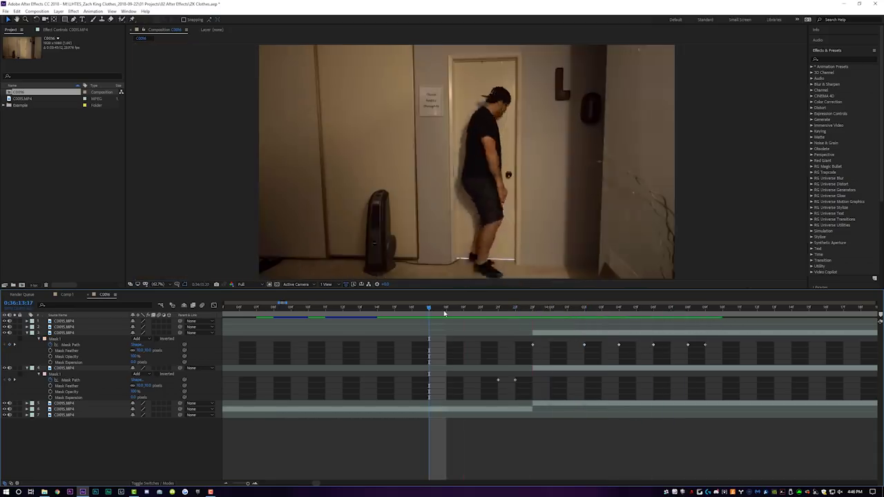
{"action": "key", "text": "space"}
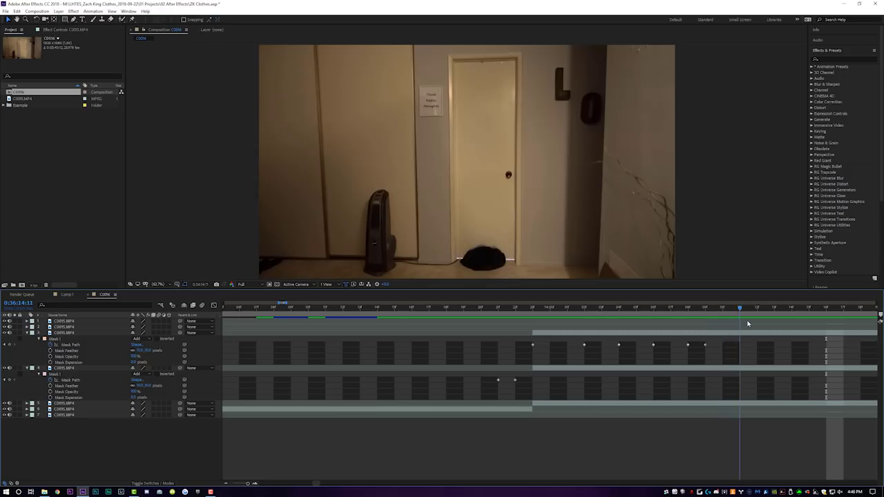
{"action": "left_click_drag", "start_coordinate": [723, 324], "coordinate": [797, 321]}
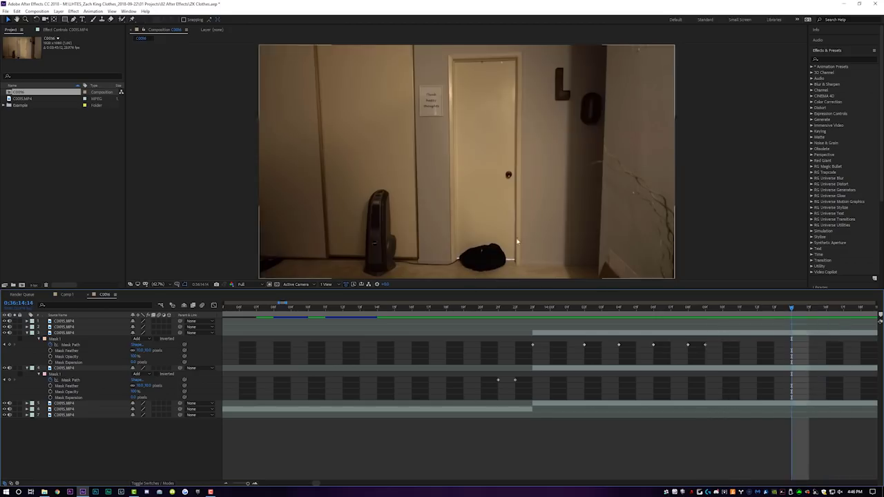
{"action": "left_click_drag", "start_coordinate": [248, 483], "coordinate": [239, 484]}
{"action": "left_click_drag", "start_coordinate": [550, 327], "coordinate": [532, 328]}
{"action": "left_click_drag", "start_coordinate": [239, 483], "coordinate": [252, 483]}
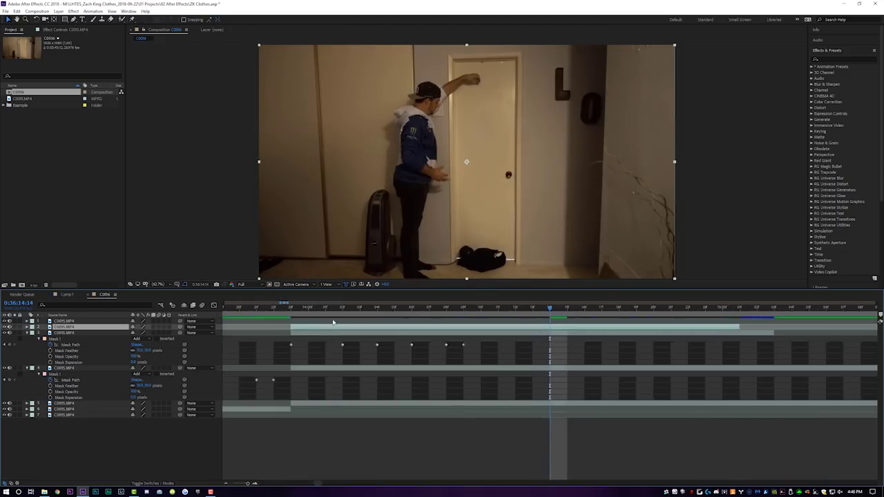
- Draw a closed, curved Pen mask around the falling cap on layer 2 at the clip's first frame
{"action": "key", "text": "i"}
{"action": "scroll", "coordinate": [491, 96], "scroll_direction": "up", "scroll_amount": 2}
{"action": "left_click_drag", "start_coordinate": [474, 85], "coordinate": [426, 215]}
{"action": "left_click_drag", "start_coordinate": [466, 137], "coordinate": [456, 173]}
{"action": "left_click", "coordinate": [74, 19]}
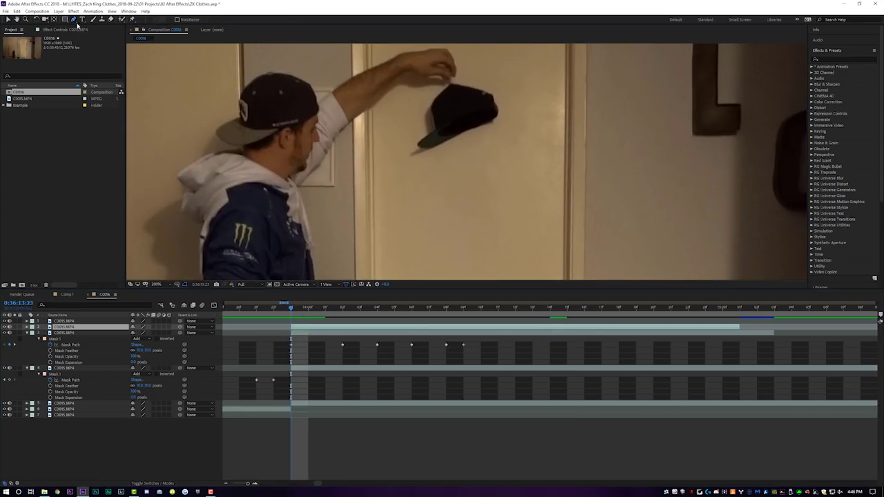
{"action": "left_click", "coordinate": [407, 156]}
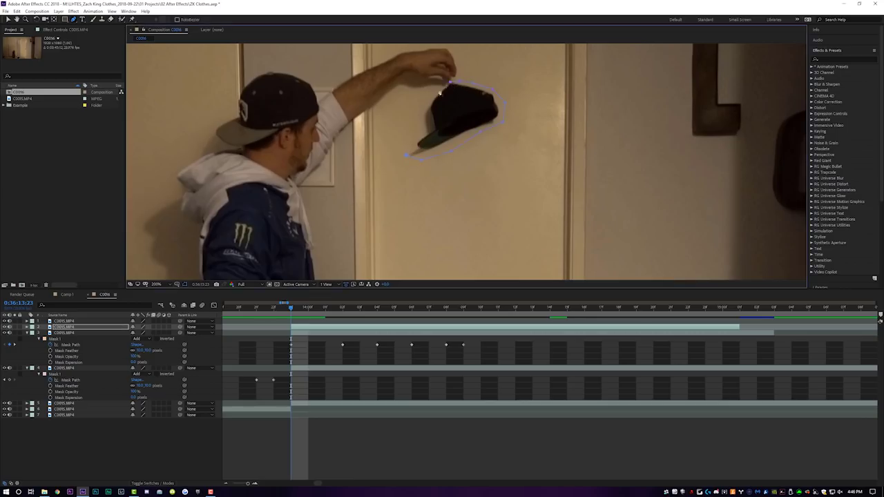
{"action": "left_click", "coordinate": [407, 156]}
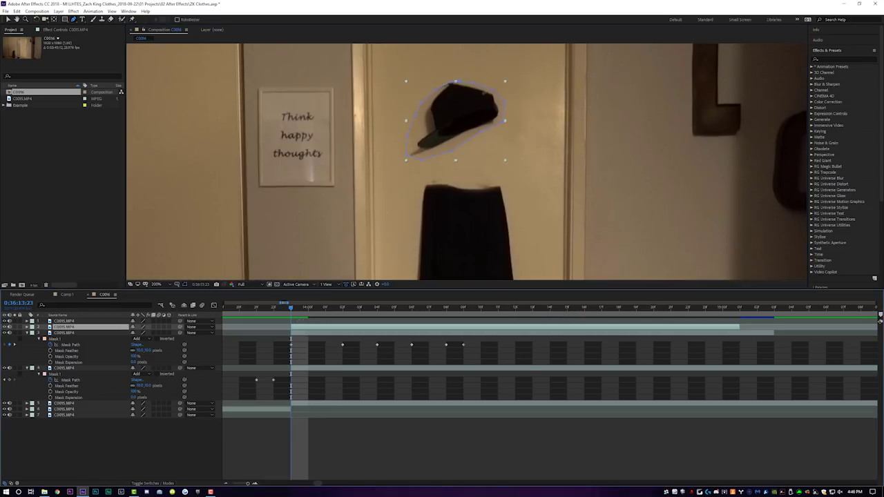
- At 0:36:14:01, move the cap mask down over the falling cap and enlarge it to leave space around the cap
{"action": "left_click_drag", "start_coordinate": [290, 308], "coordinate": [325, 308]}
{"action": "double_click", "coordinate": [482, 133]}
{"action": "left_click_drag", "start_coordinate": [483, 132], "coordinate": [487, 158]}
{"action": "left_click_drag", "start_coordinate": [509, 107], "coordinate": [480, 130]}
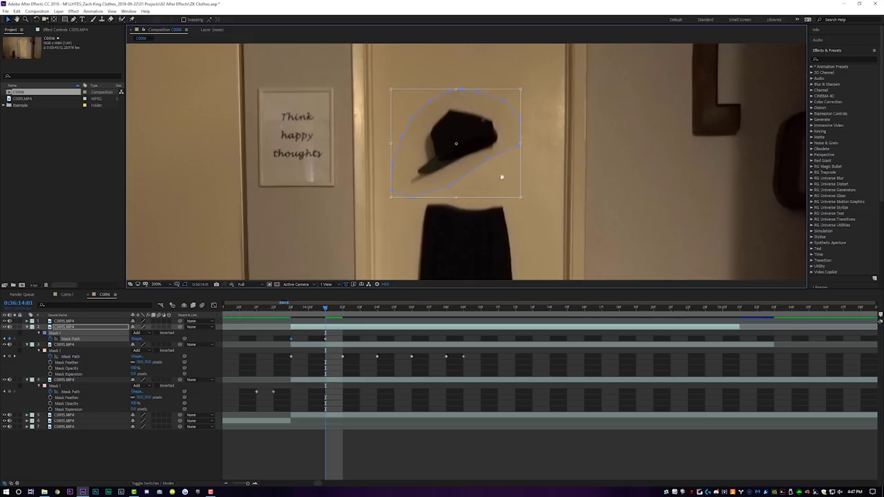
- At 0:36:14:05, reposition the cap mask lower so it surrounds the falling cap
{"action": "left_click_drag", "start_coordinate": [500, 205], "coordinate": [481, 171]}
{"action": "left_click_drag", "start_coordinate": [327, 314], "coordinate": [392, 314]}
{"action": "key", "text": "ctrl+t"}
{"action": "left_click_drag", "start_coordinate": [469, 81], "coordinate": [467, 193]}
{"action": "left_click_drag", "start_coordinate": [453, 232], "coordinate": [476, 165]}
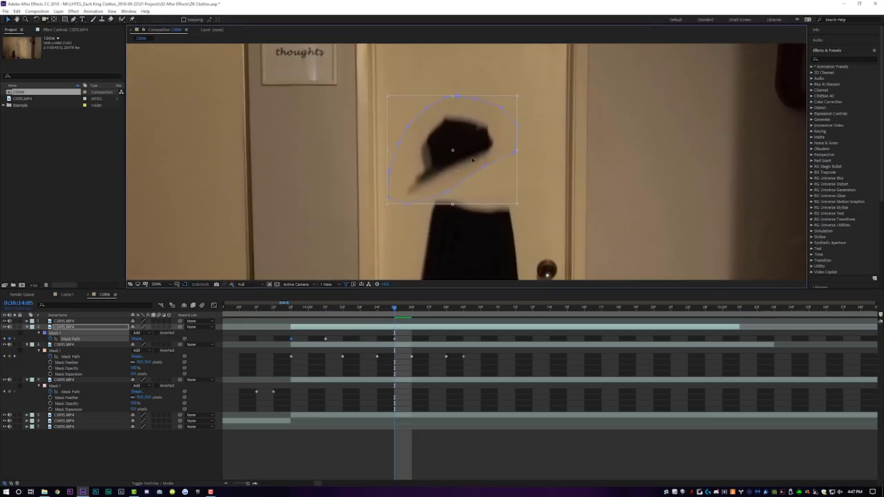
- At 0:36:14:09, move the cap mask down to follow the cap's fall
{"action": "key", "text": "Page_Down"}
{"action": "key", "text": "Page_Down"}
{"action": "key", "text": "Page_Down"}
{"action": "key", "text": "Page_Down"}
{"action": "left_click_drag", "start_coordinate": [487, 232], "coordinate": [490, 128]}
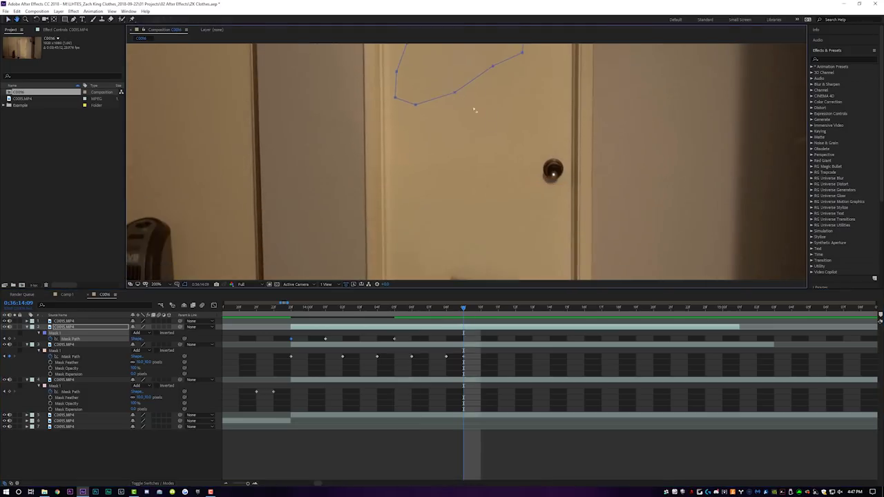
{"action": "double_click", "coordinate": [457, 94]}
{"action": "left_click_drag", "start_coordinate": [460, 97], "coordinate": [487, 171]}
{"action": "key", "text": "Return"}
- At 0:36:14:13, place the cap mask over the cap as it meets the clothes pile
{"action": "left_click_drag", "start_coordinate": [483, 310], "coordinate": [529, 318]}
{"action": "left_click_drag", "start_coordinate": [492, 178], "coordinate": [445, 188]}
{"action": "double_click", "coordinate": [463, 75]}
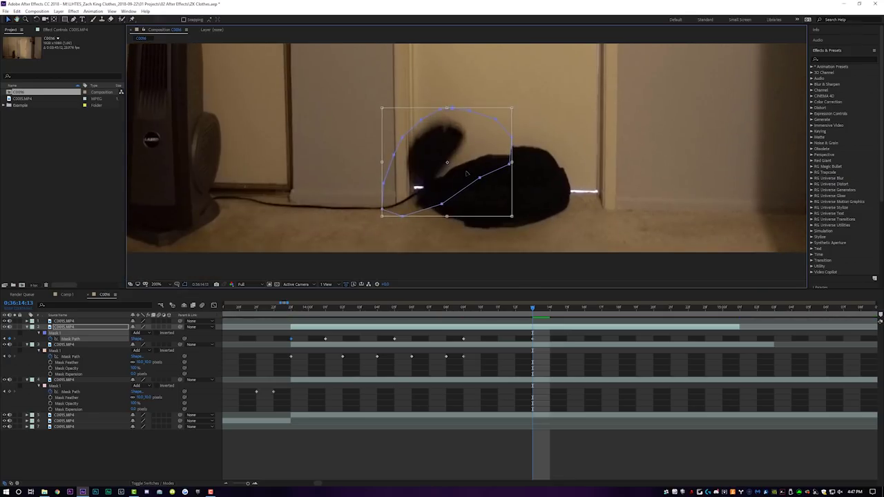
- At 0:36:14:14, scale the cap mask past the frame's lower edge and adjust its upper-left points to enclose the whole pile
{"action": "left_click_drag", "start_coordinate": [534, 310], "coordinate": [547, 309]}
{"action": "double_click", "coordinate": [482, 181]}
{"action": "left_click_drag", "start_coordinate": [512, 217], "coordinate": [615, 330]}
{"action": "key", "text": "Return"}
{"action": "left_click", "coordinate": [456, 117]}
{"action": "left_click_drag", "start_coordinate": [451, 133], "coordinate": [415, 125]}
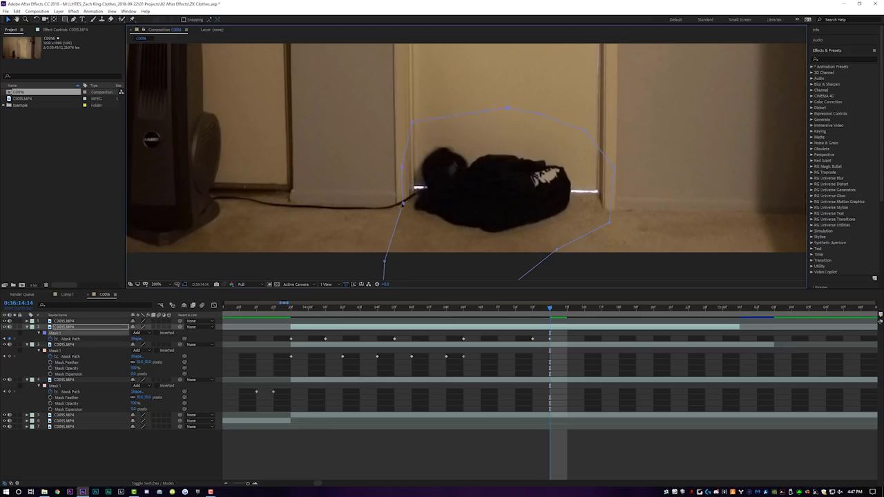
- Reveal all mask properties of layer 2 and set its Mask Feather to 10 pixels
{"action": "key", "text": "shift+slash"}
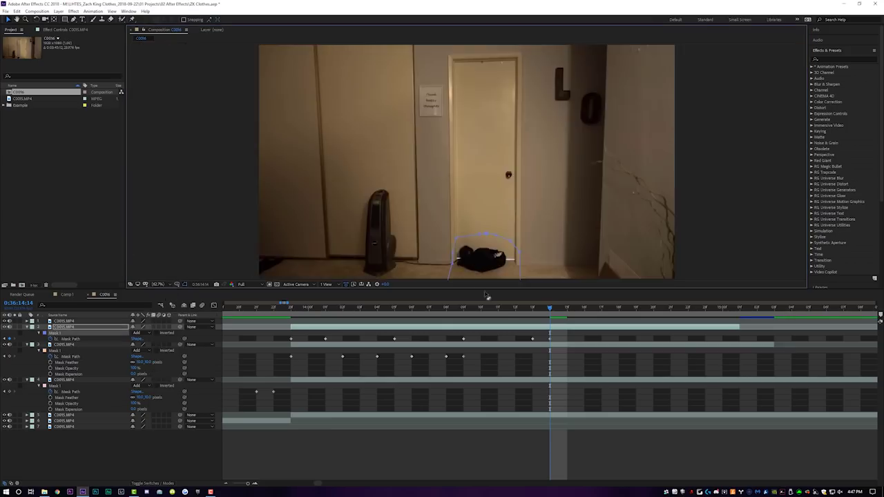
{"action": "left_click", "coordinate": [327, 330]}
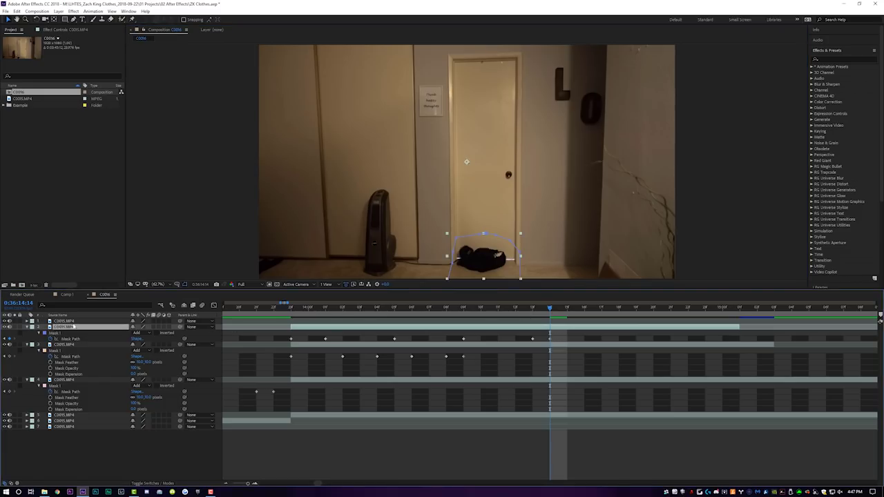
{"action": "key", "text": "m"}
{"action": "key", "text": "m"}
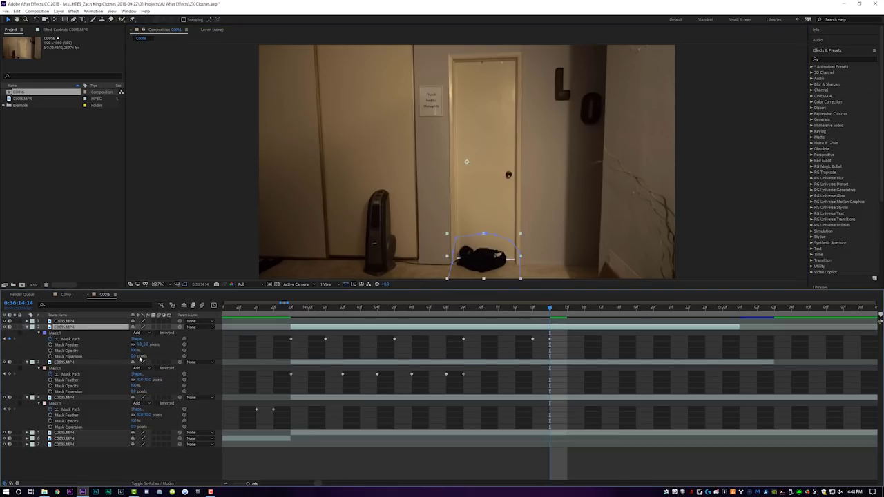
{"action": "key", "text": "Return"}
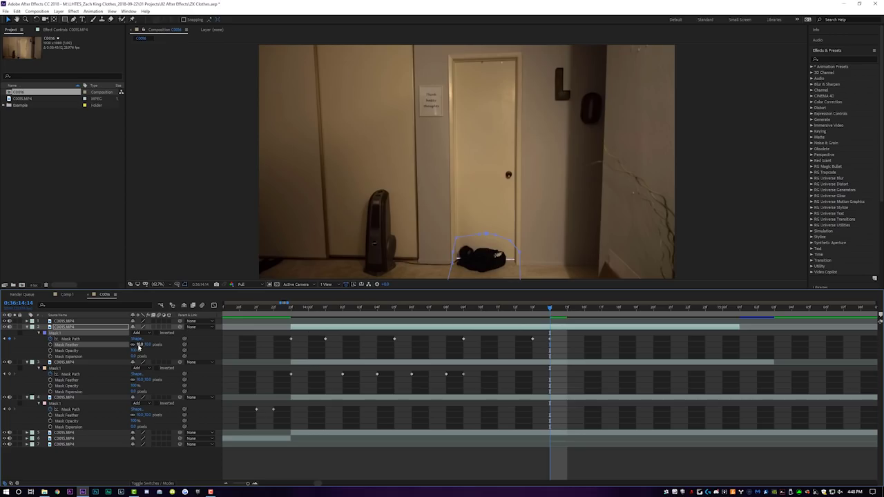
- Scrub through the cap's fall and correct the cap mask's position at 0:36:14:11
{"action": "left_click_drag", "start_coordinate": [295, 312], "coordinate": [498, 336]}
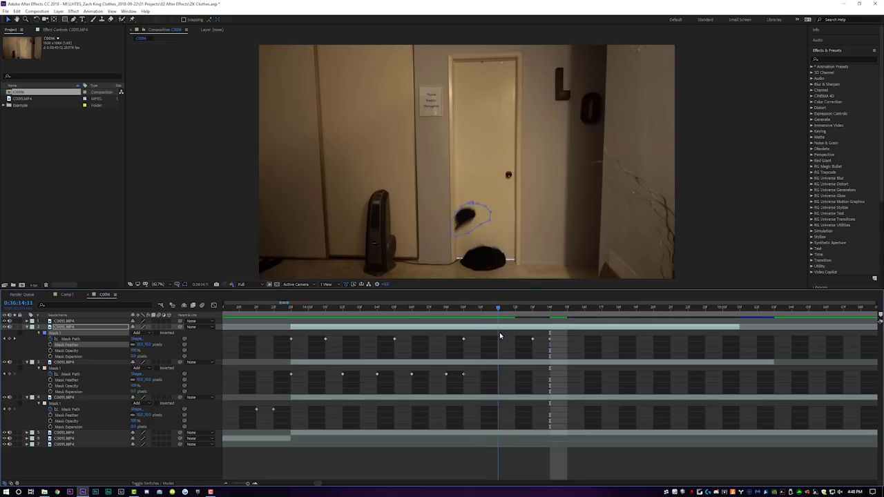
{"action": "scroll", "coordinate": [467, 219], "scroll_direction": "up", "scroll_amount": 4}
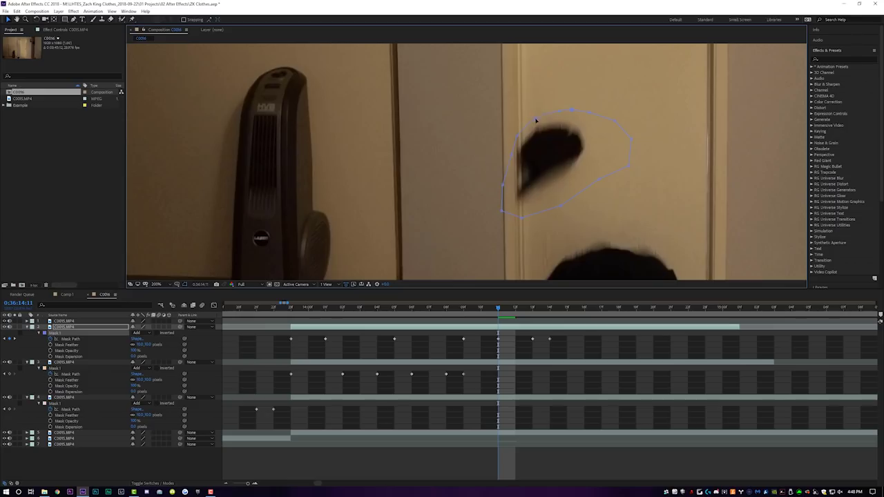
{"action": "left_click_drag", "start_coordinate": [494, 316], "coordinate": [526, 315]}
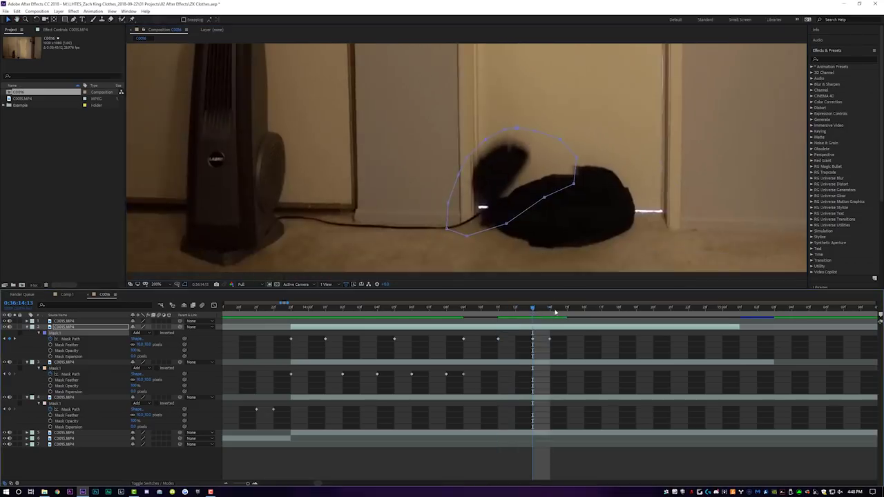
{"action": "left_click_drag", "start_coordinate": [525, 315], "coordinate": [495, 315]}
- Fit the composition in view and move layer 2's last Mask Path keyframe back to 0:36:14:13
{"action": "left_click", "coordinate": [164, 284]}
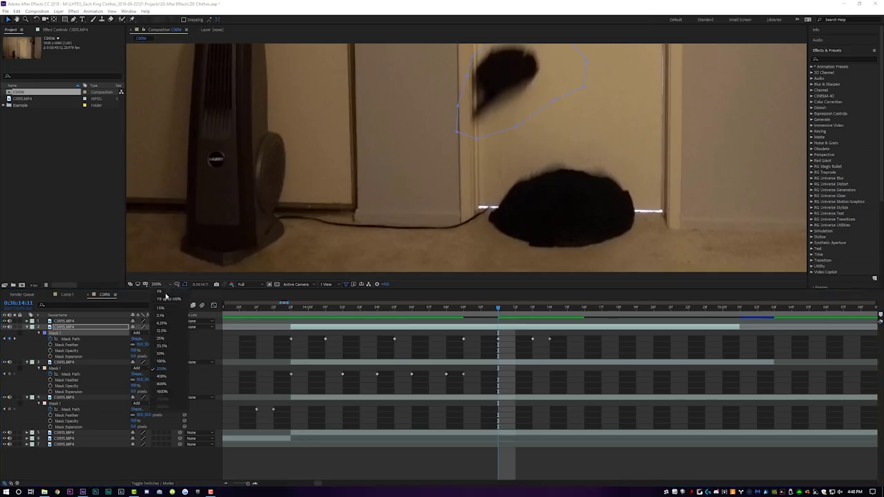
{"action": "left_click", "coordinate": [165, 293]}
{"action": "left_click", "coordinate": [530, 316]}
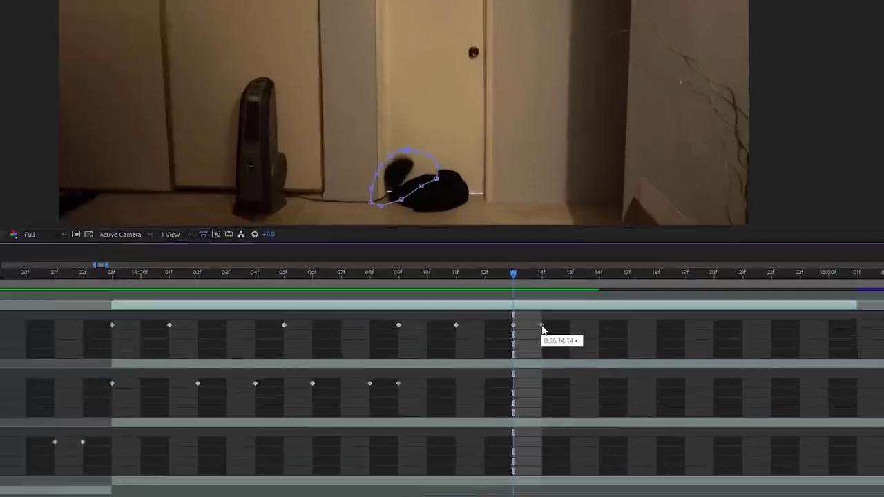
{"action": "left_click_drag", "start_coordinate": [549, 340], "coordinate": [533, 338]}
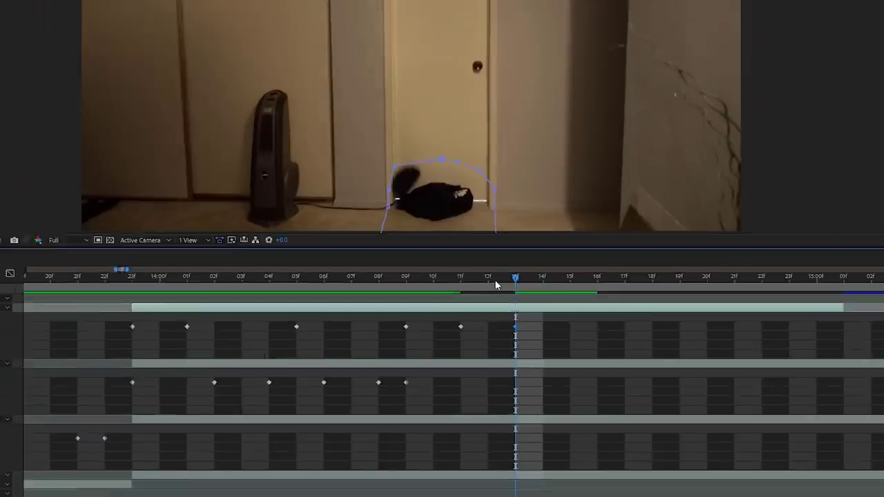
- Extend the ends of the masked clips on layers 2, 3 and 4, and preview the clothes drop
{"action": "left_click", "coordinate": [432, 214]}
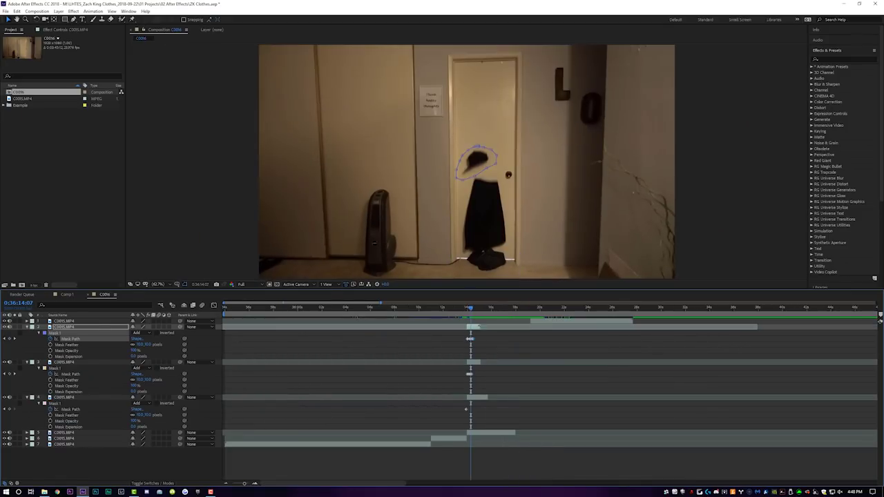
{"action": "left_click", "coordinate": [480, 360]}
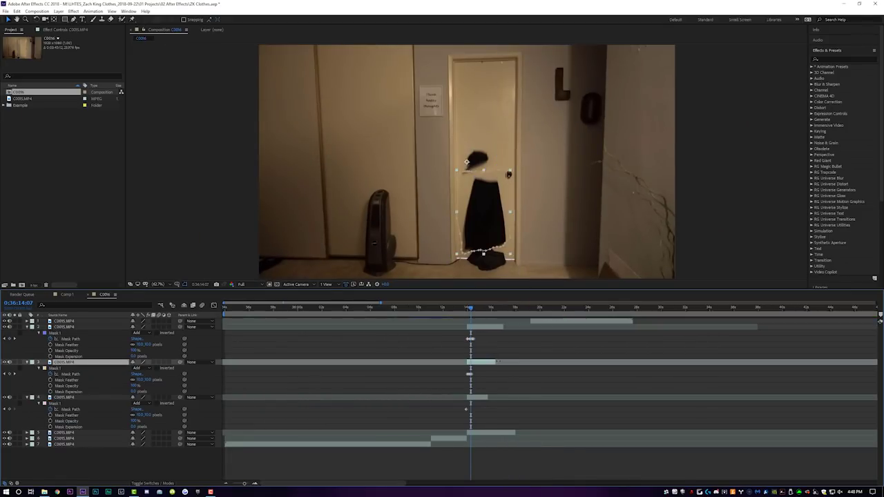
{"action": "left_click", "coordinate": [488, 397]}
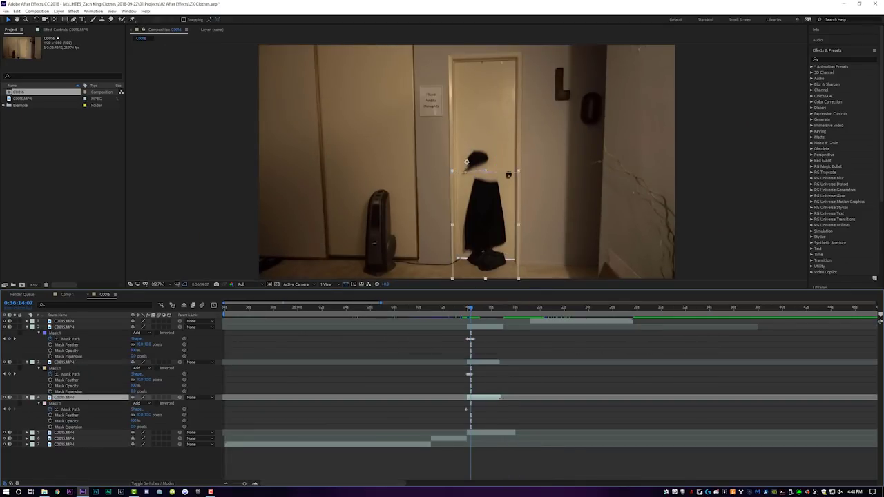
{"action": "left_click", "coordinate": [400, 308]}
{"action": "key", "text": "space"}
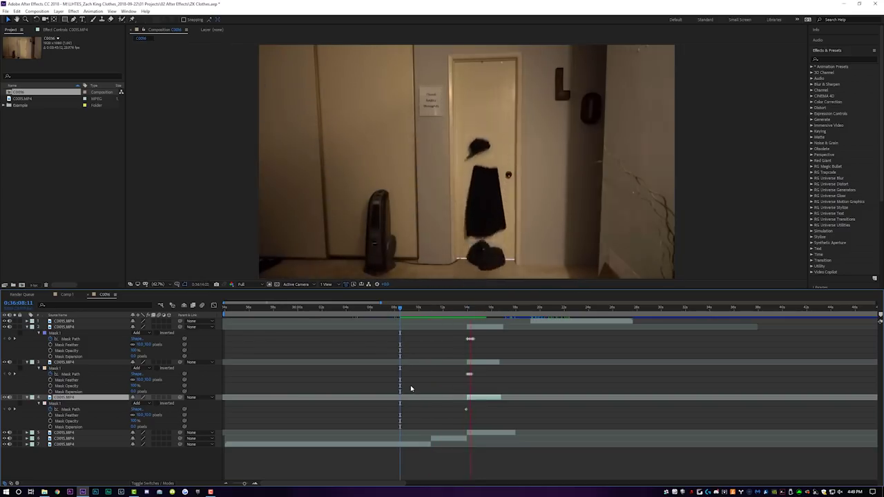
- At 0:36:14:13, widen the cap mask's left side so the cap stays enclosed as it settles
{"action": "left_click_drag", "start_coordinate": [466, 308], "coordinate": [474, 309]}
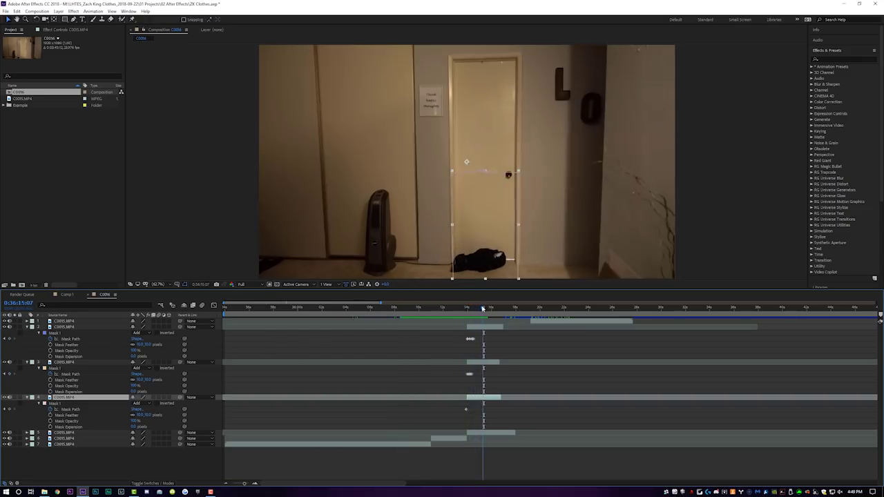
{"action": "mouse_move", "coordinate": [473, 308]}
{"action": "left_mouse_down"}
{"action": "mouse_move", "coordinate": [464, 311]}
{"action": "mouse_move", "coordinate": [471, 311]}
{"action": "left_mouse_up"}
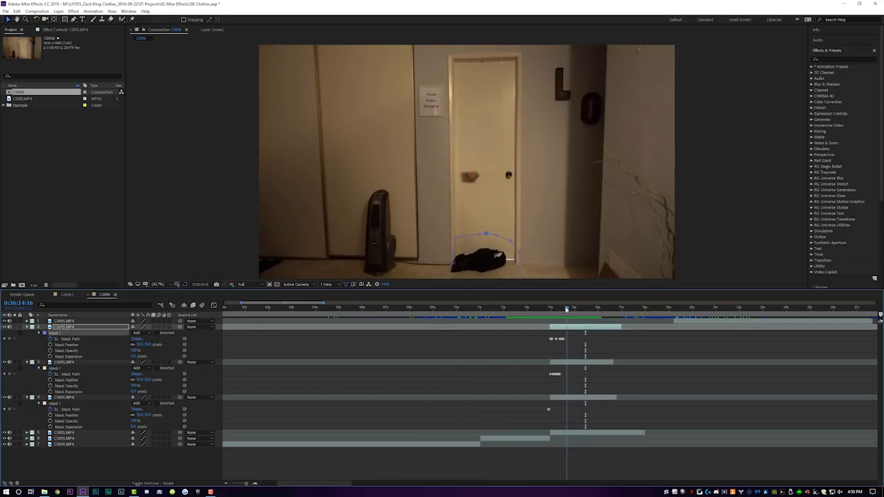
{"action": "scroll", "coordinate": [466, 263], "scroll_direction": "up", "scroll_amount": 5}
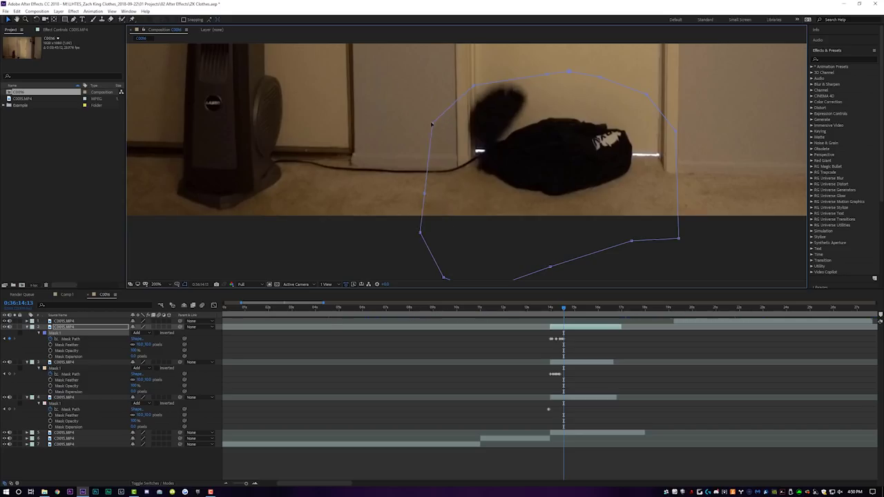
- Move the clip on layer 1 so it starts at 0:36:15:06, where the cap has come to rest
{"action": "left_click_drag", "start_coordinate": [565, 311], "coordinate": [581, 316]}
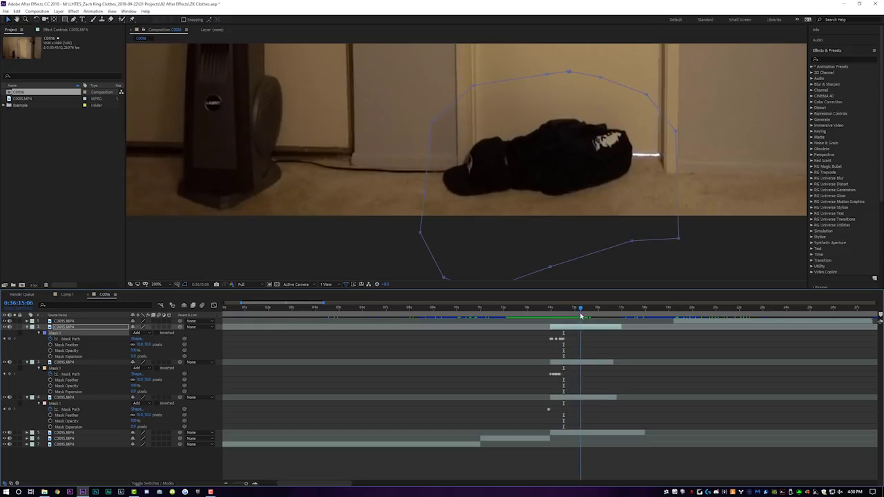
{"action": "left_click_drag", "start_coordinate": [689, 325], "coordinate": [597, 327]}
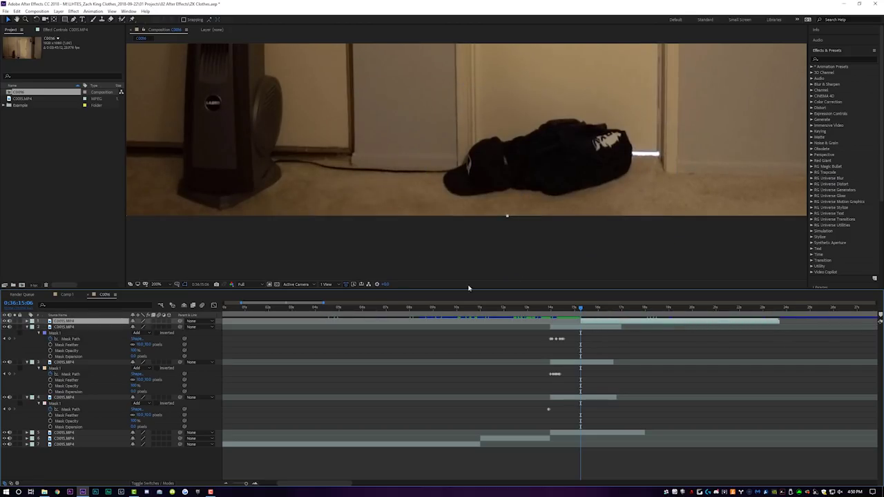
{"action": "left_click", "coordinate": [164, 285]}
{"action": "left_click", "coordinate": [166, 293]}
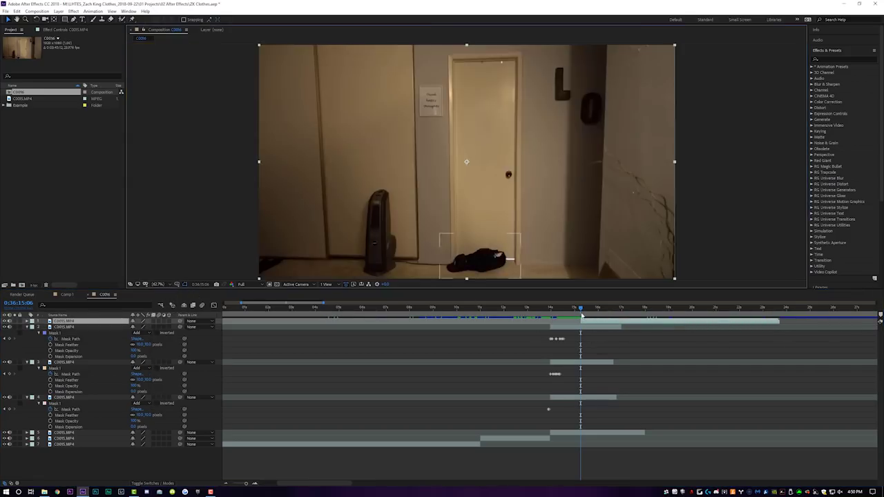
- Check the transition into the layer 1 clip and preview the effect from about 0:36:11:00
{"action": "mouse_move", "coordinate": [581, 310]}
{"action": "left_mouse_down"}
{"action": "mouse_move", "coordinate": [591, 310]}
{"action": "mouse_move", "coordinate": [571, 310]}
{"action": "left_mouse_up"}
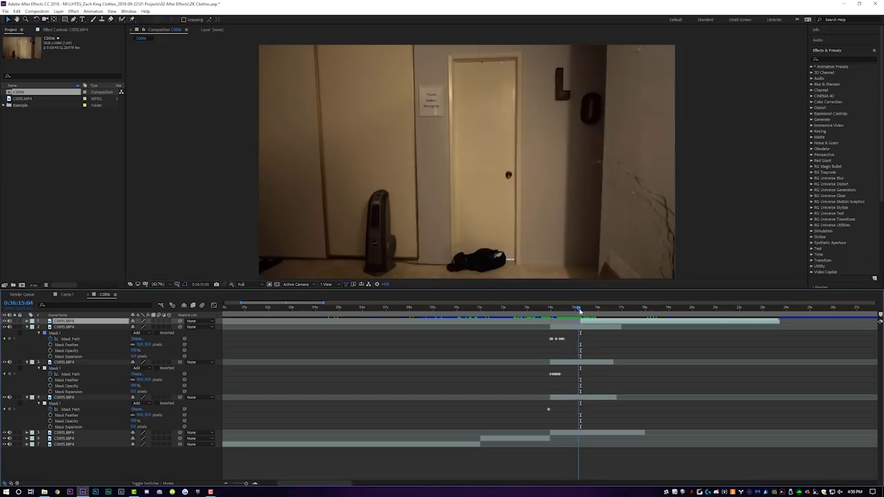
{"action": "left_click_drag", "start_coordinate": [580, 310], "coordinate": [480, 321]}
{"action": "key", "text": "space"}
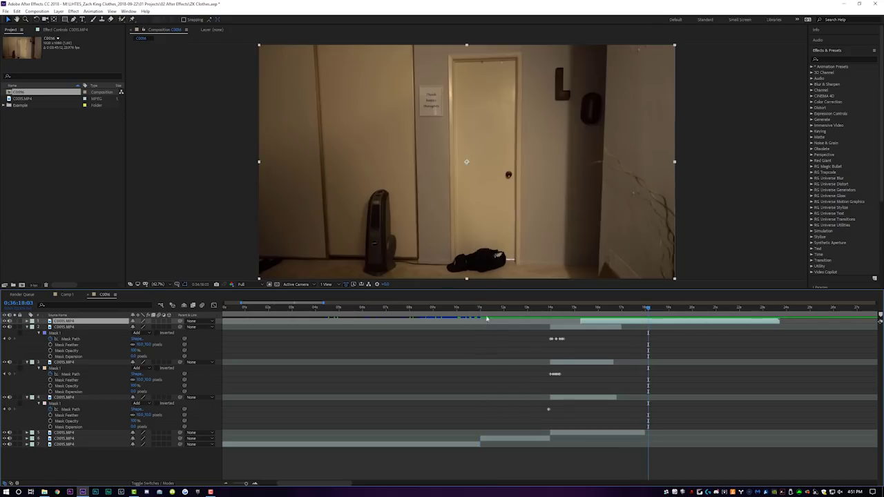
- Set the work area from 0:36:11:00 to 0:36:17:23, trim the composition to it, and preview the result
{"action": "left_click_drag", "start_coordinate": [489, 311], "coordinate": [480, 311]}
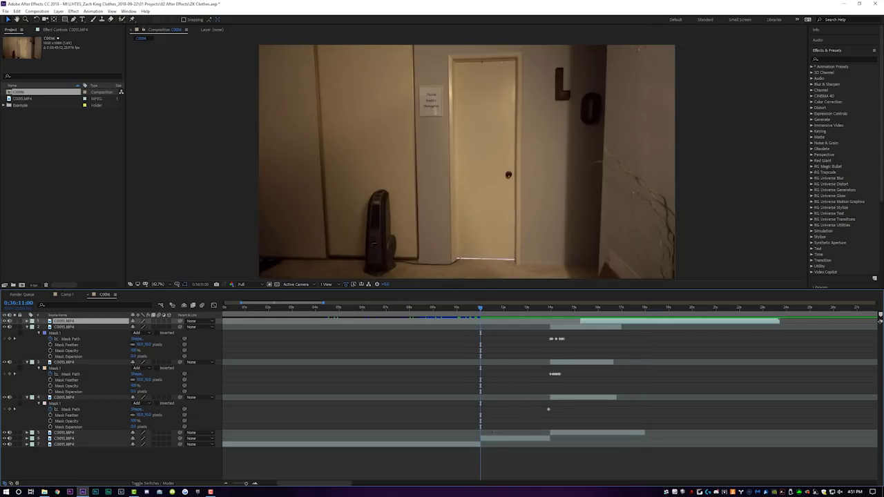
{"action": "left_click", "coordinate": [493, 439]}
{"action": "key", "text": "b"}
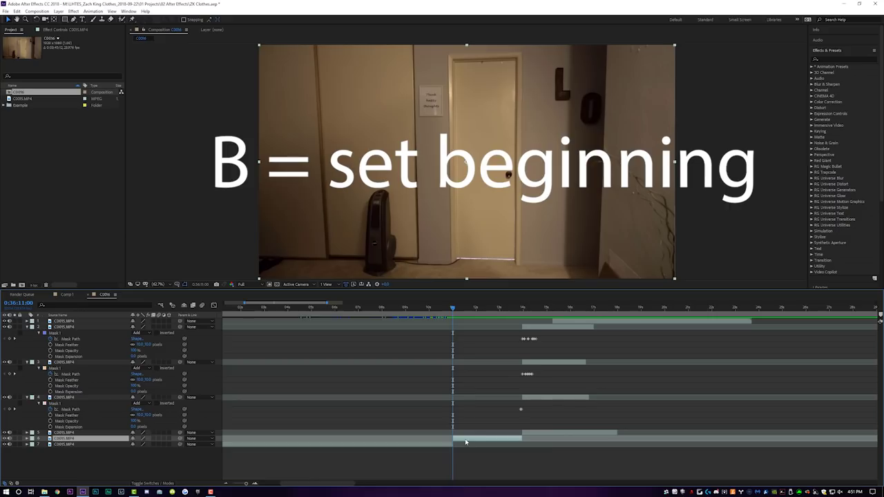
{"action": "key", "text": "b"}
{"action": "left_click_drag", "start_coordinate": [550, 310], "coordinate": [610, 309]}
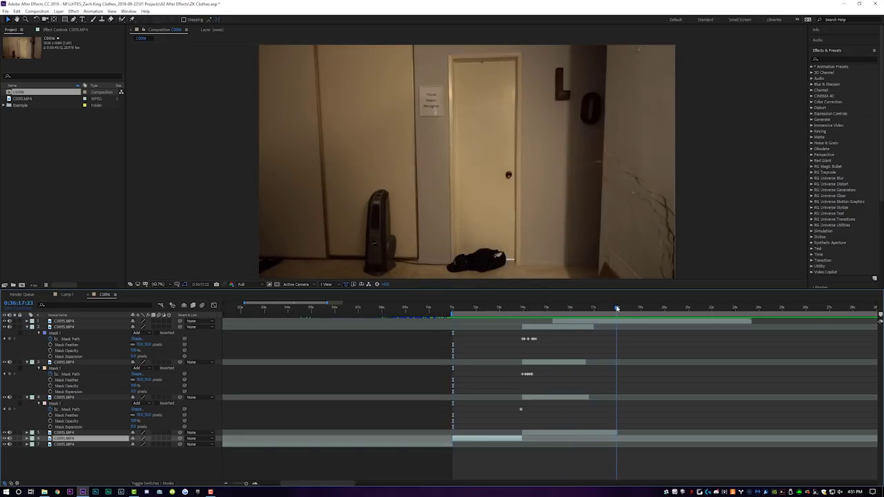
{"action": "key", "text": "n"}
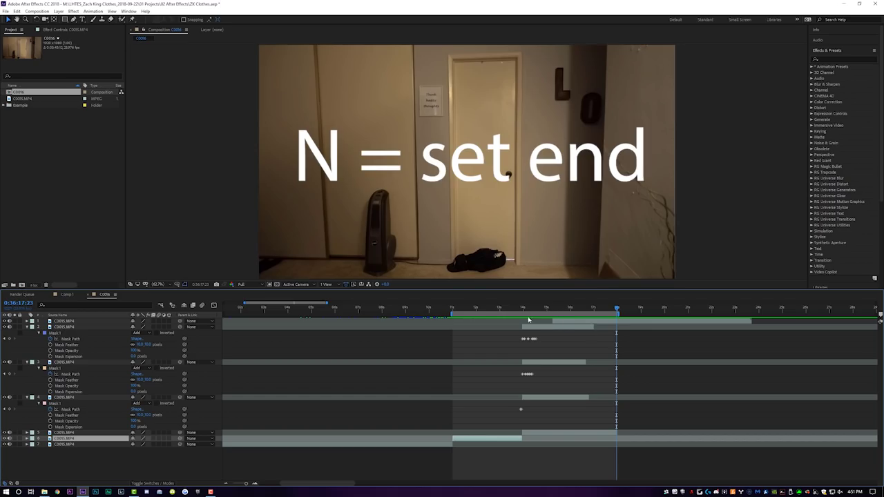
{"action": "right_click", "coordinate": [526, 315]}
{"action": "left_click", "coordinate": [549, 335]}
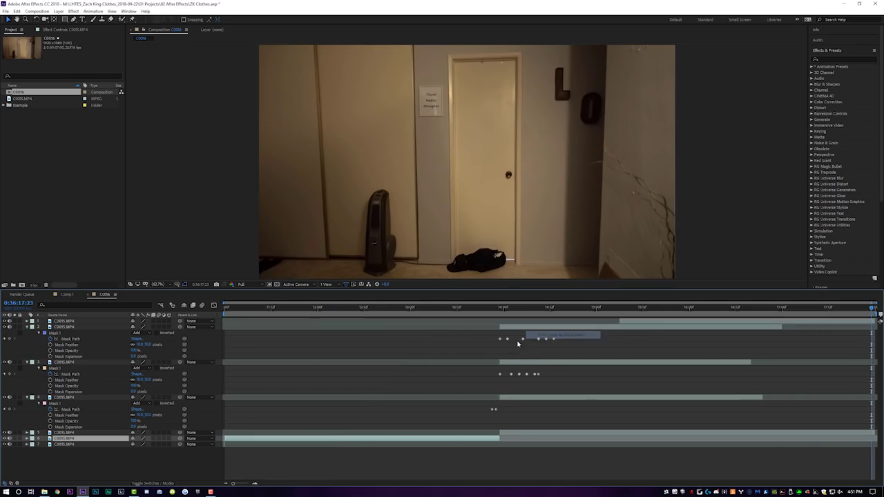
{"action": "key", "text": "space"}
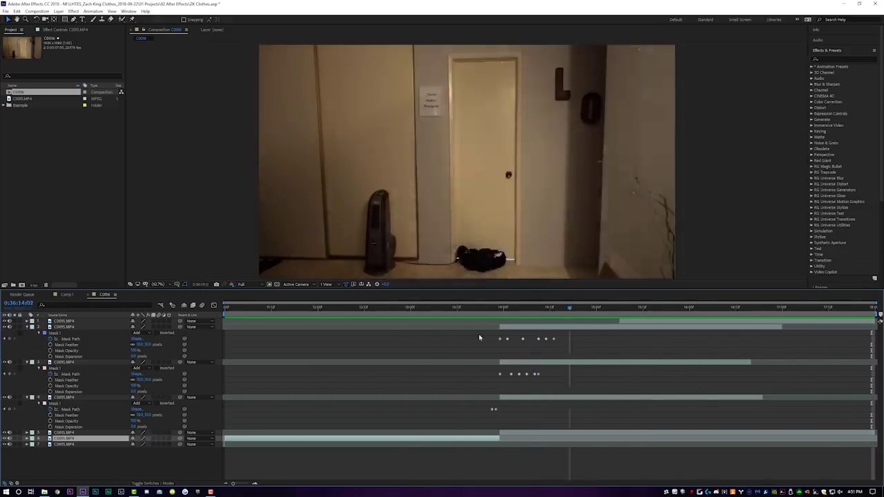
{"action": "key", "text": "space"}
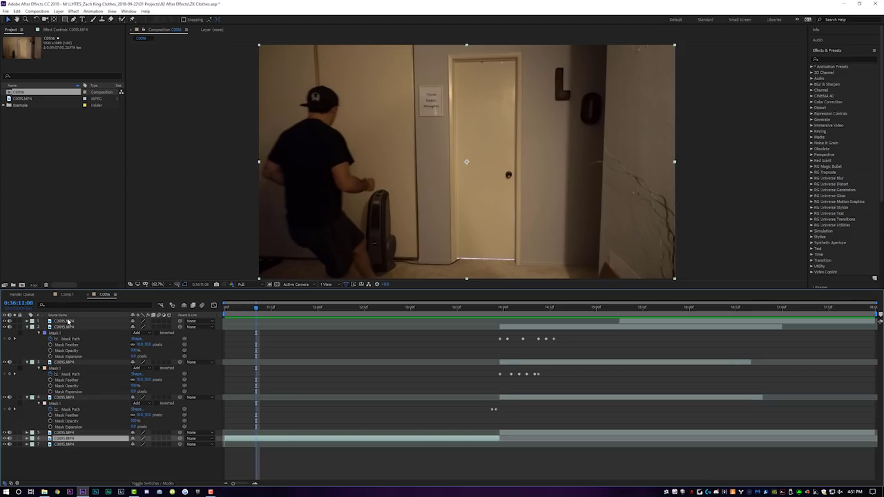
- Pre-compose all layers with their attributes into a new composition named Clothes and play through the result
{"action": "key", "text": "ctrl+a"}
{"action": "key", "text": "ctrl+shift+c"}
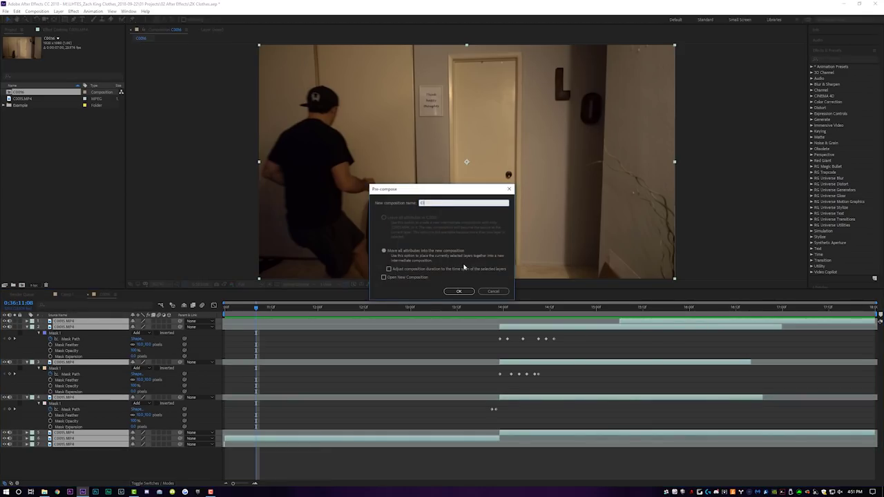
{"action": "key", "text": "Return"}
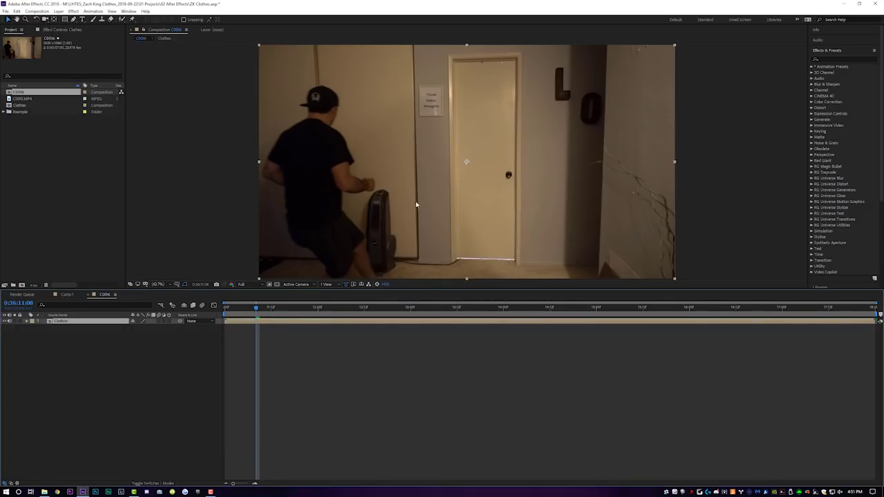
{"action": "key", "text": "space"}
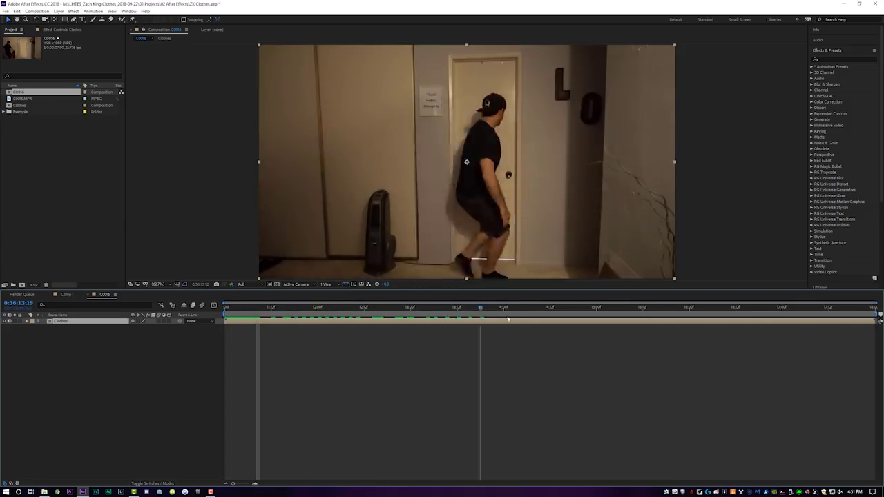
{"action": "left_click_drag", "start_coordinate": [561, 321], "coordinate": [268, 328]}
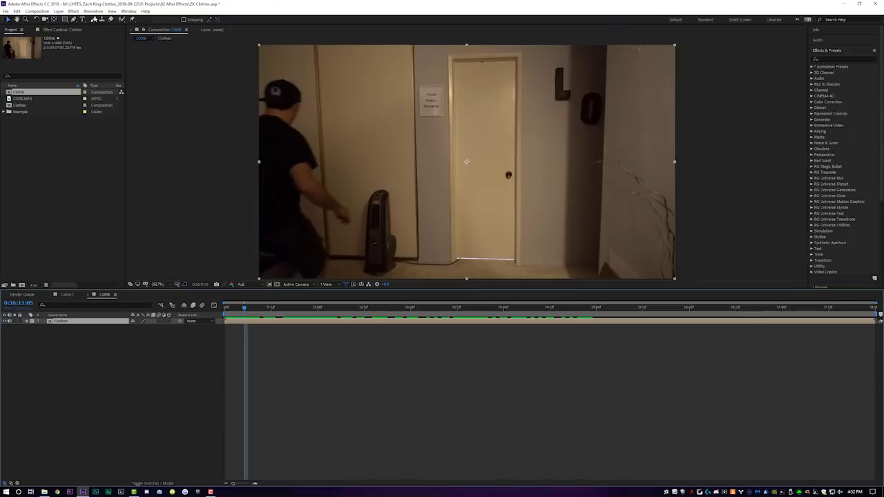
- Apply the uni.Camera Shake effect to the Clothes layer and choose its handheld preset
{"action": "left_click", "coordinate": [73, 12]}
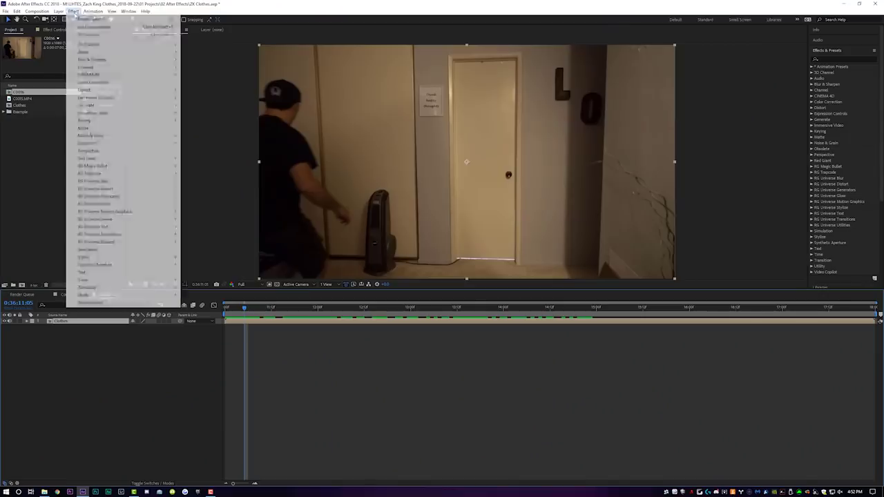
{"action": "mouse_move", "coordinate": [118, 243]}
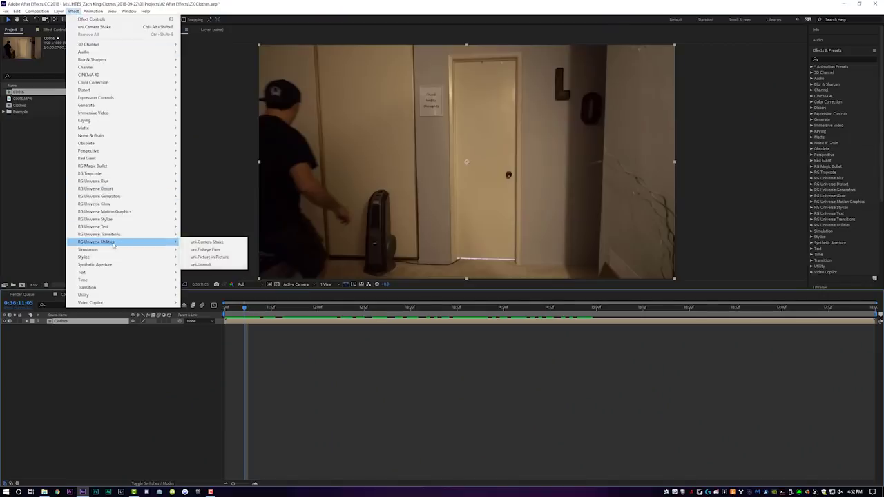
{"action": "left_click", "coordinate": [214, 243]}
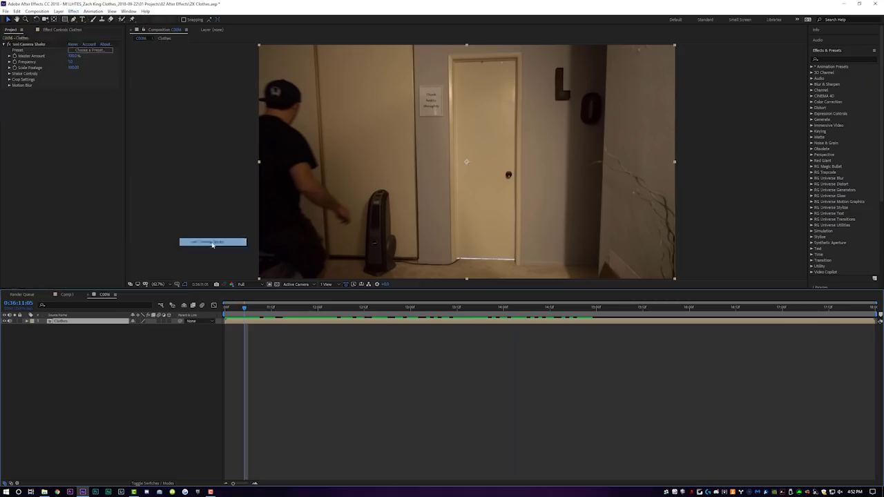
{"action": "left_click", "coordinate": [88, 51]}
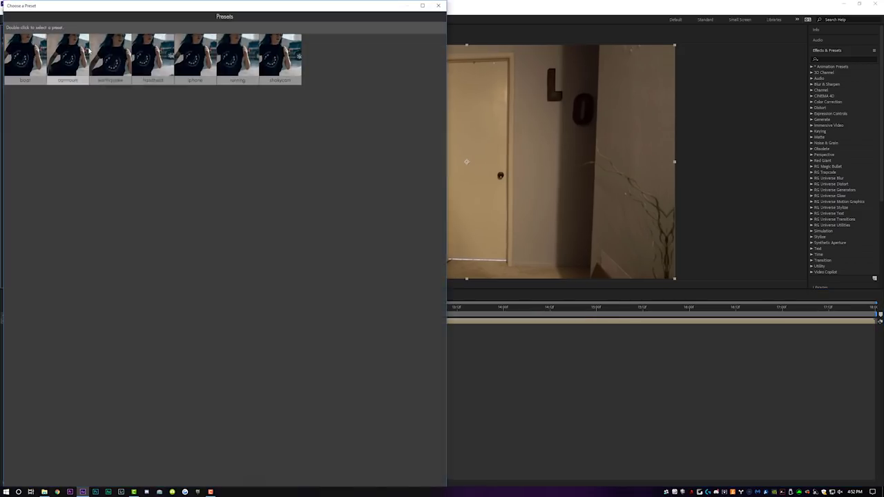
{"action": "double_click", "coordinate": [153, 58]}
- Preview the camera shake on the clothes-drop effect from 0:36:11:00
{"action": "left_click_drag", "start_coordinate": [243, 311], "coordinate": [207, 310]}
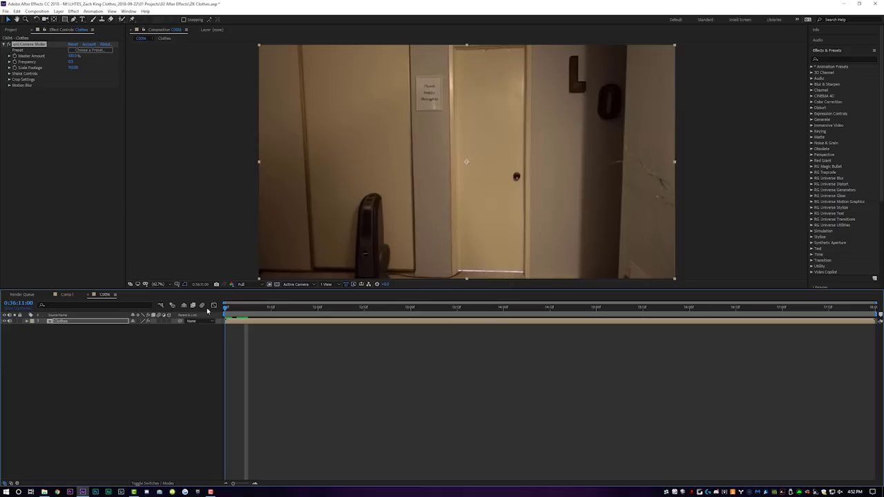
{"action": "key", "text": "space"}
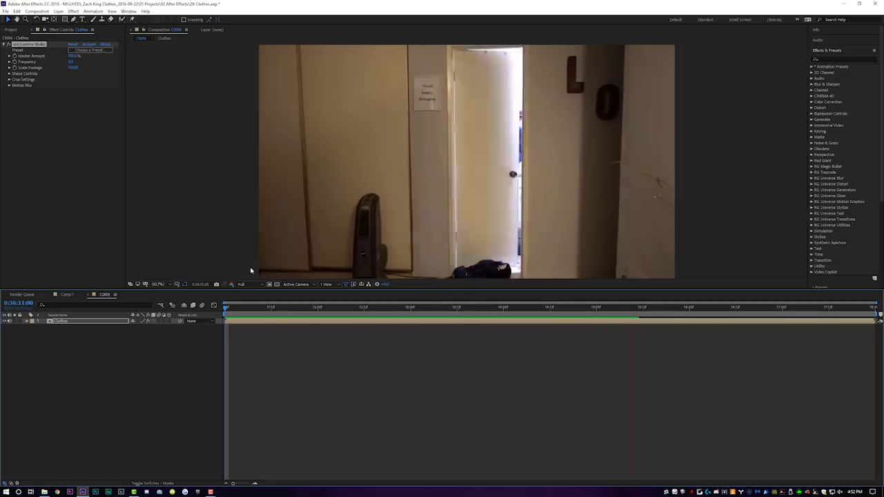
{"action": "key", "text": "space"}
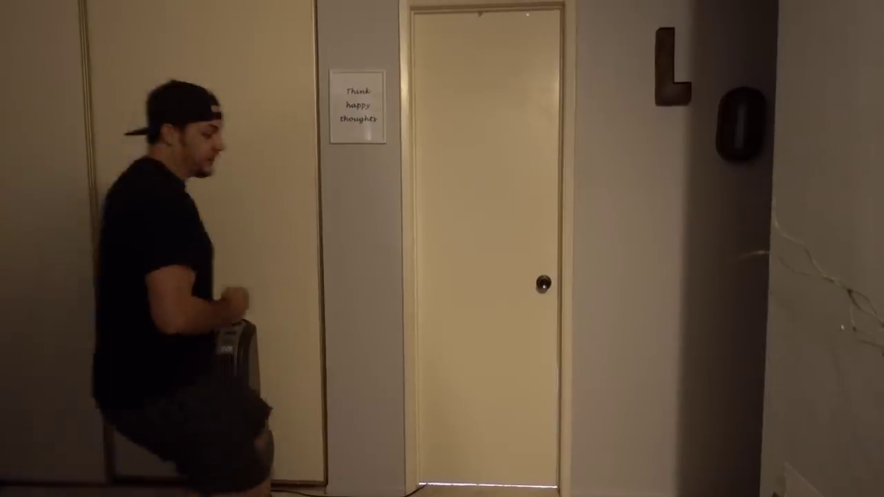